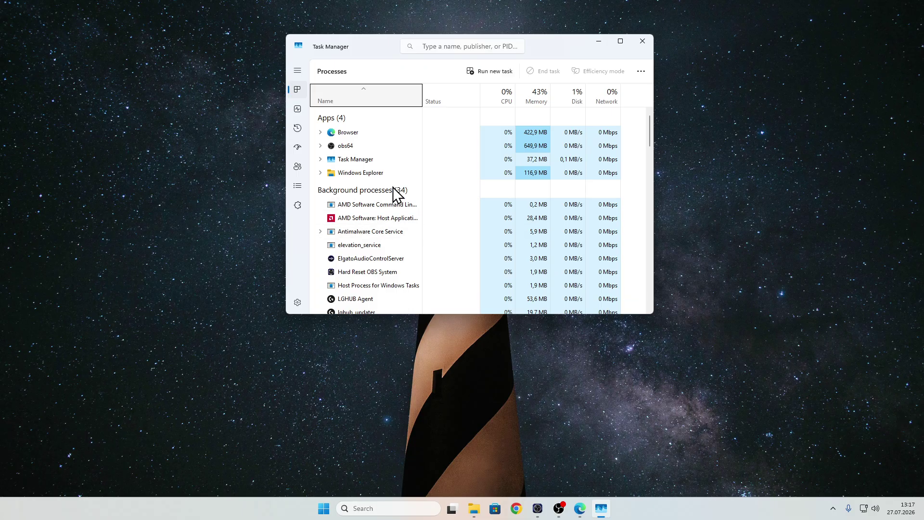
# - End the G HUB background process
pyautogui.scroll(-3, 392, 192)
pyautogui.scroll(-3, 365, 241)
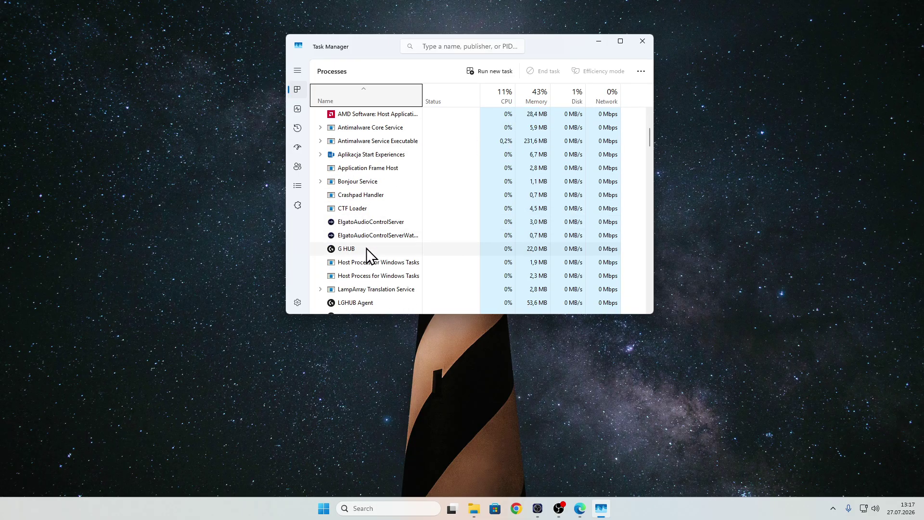
pyautogui.click(366, 223)
pyautogui.rightClick(358, 224)
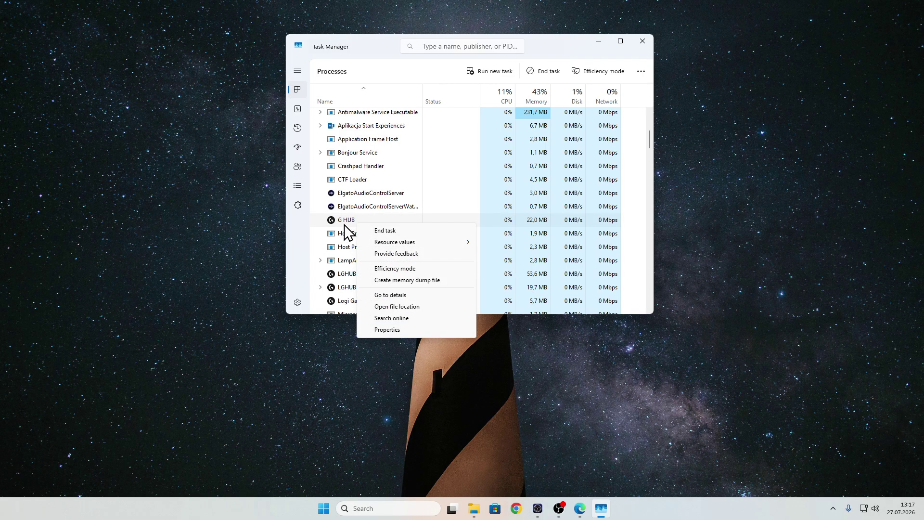
pyautogui.click(384, 230)
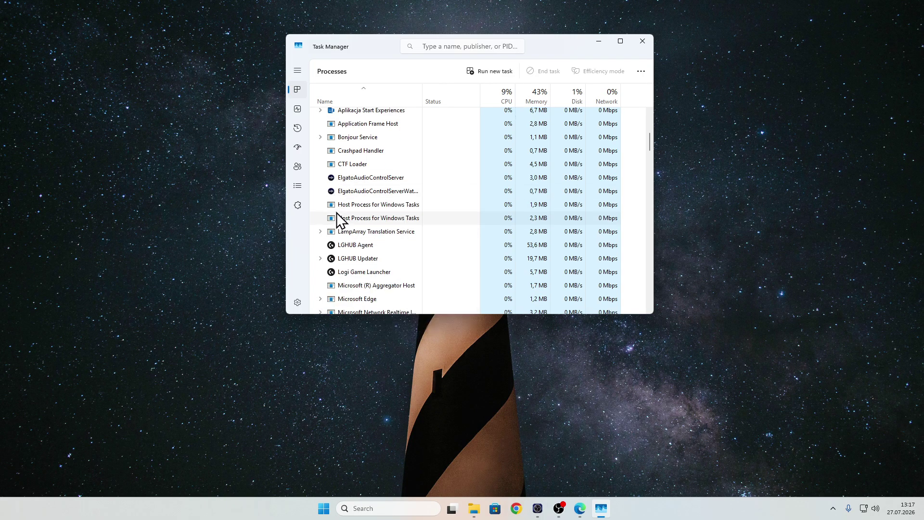
# - End the LGHUB Agent and LGHUB Updater background processes
pyautogui.click(360, 244)
pyautogui.rightClick(369, 246)
pyautogui.click(384, 253)
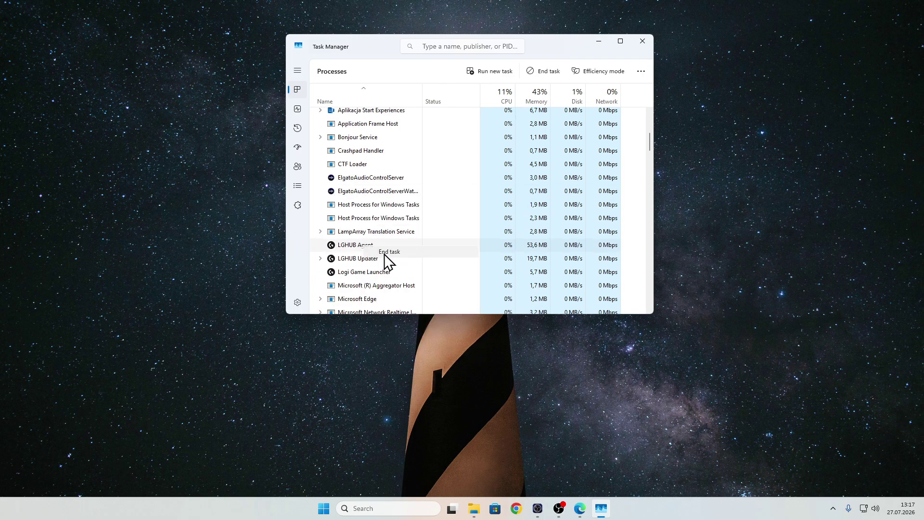
pyautogui.rightClick(362, 230)
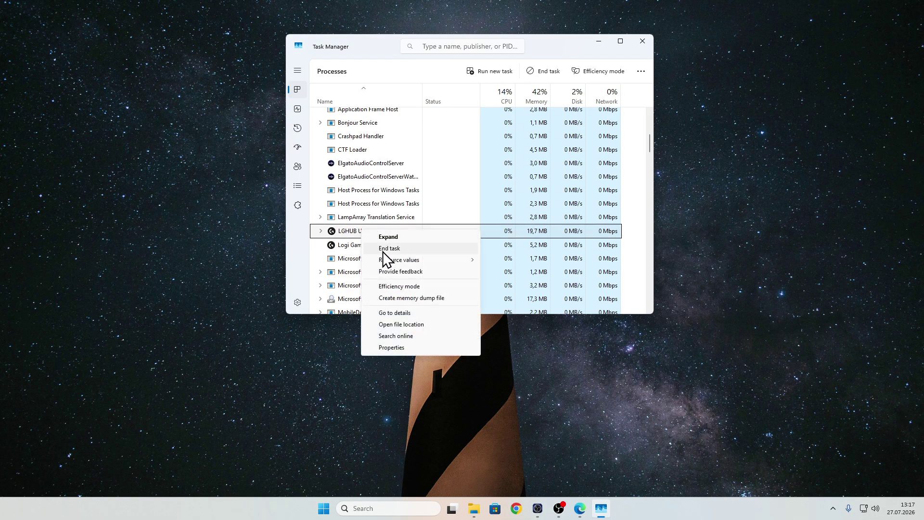
pyautogui.click(383, 248)
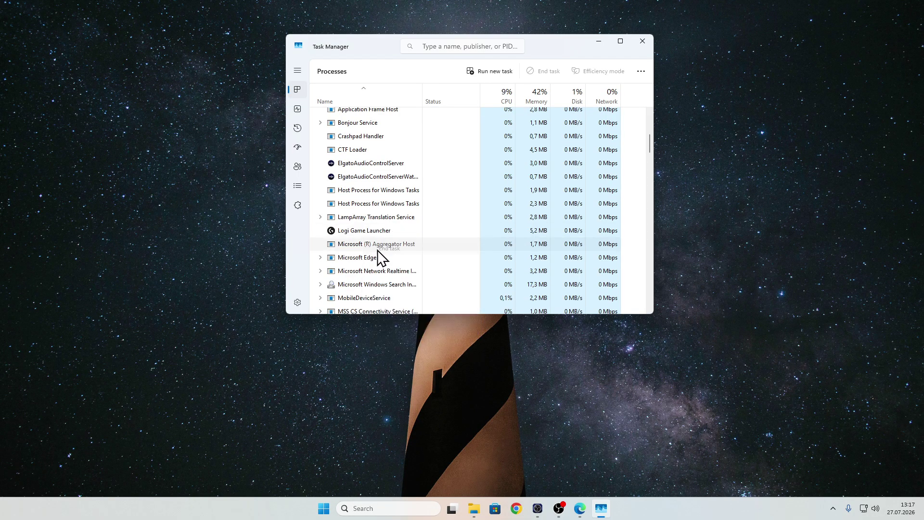
# - End the Logi Game Launcher background process and close Task Manager
pyautogui.rightClick(358, 232)
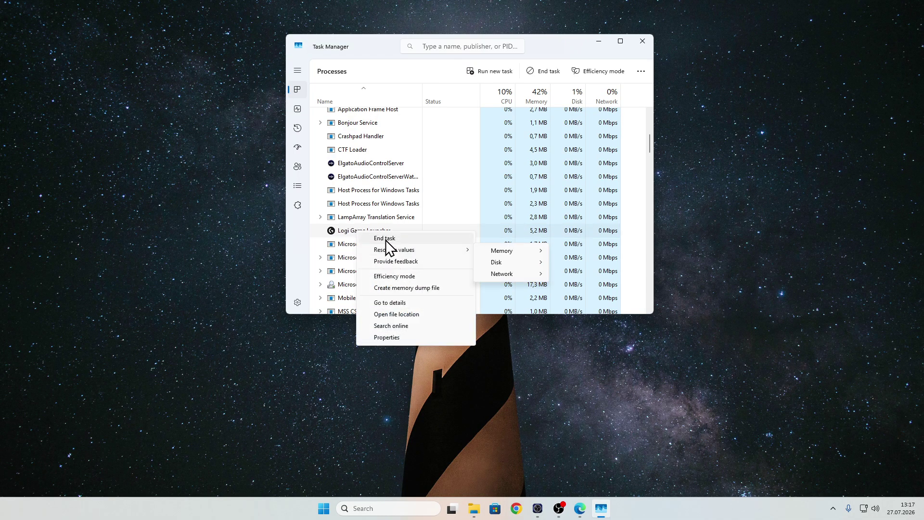
pyautogui.click(385, 238)
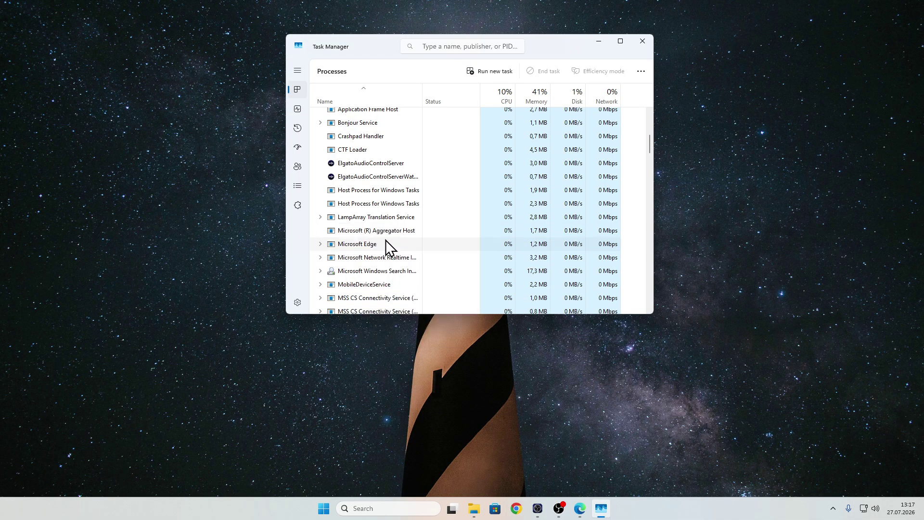
pyautogui.click(649, 47)
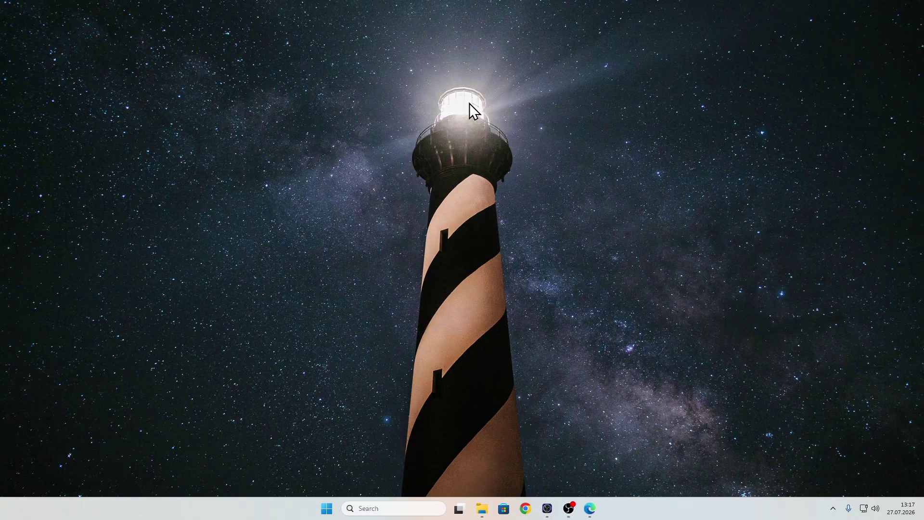
# - In File Explorer, open the user's profile folder inside Users on Local Disk (C:) and locate its AppData folder
pyautogui.click(484, 509)
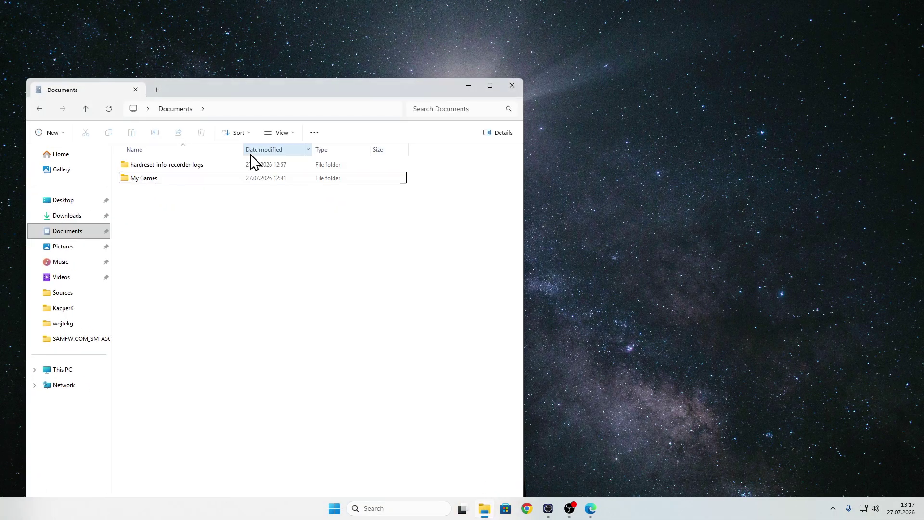
pyautogui.click(67, 370)
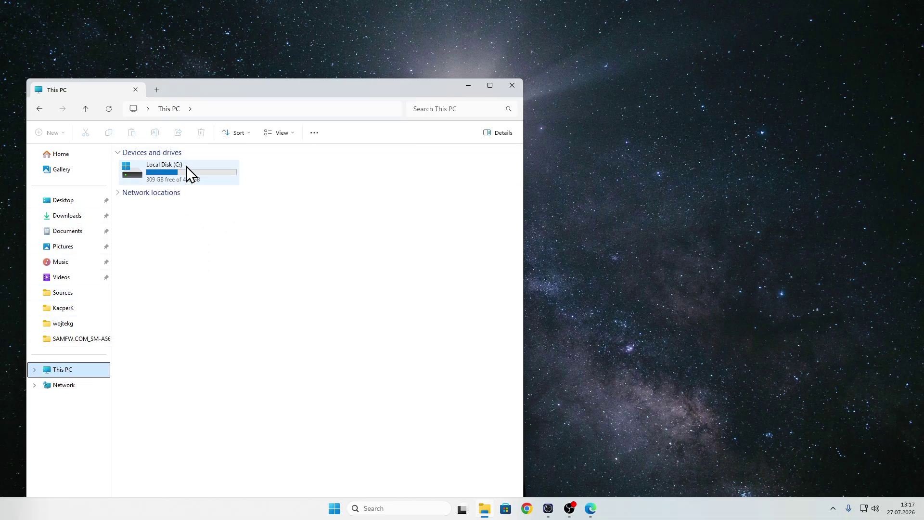
pyautogui.click(181, 177)
pyautogui.doubleClick(181, 175)
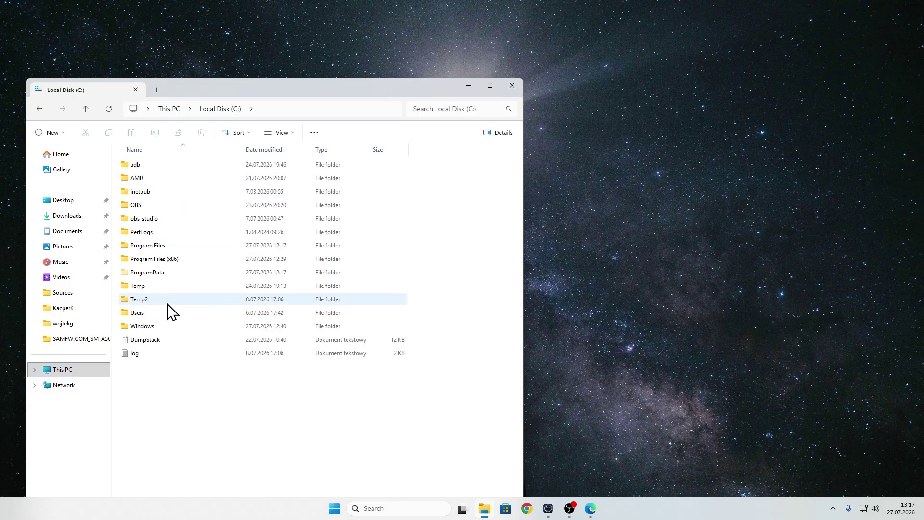
pyautogui.doubleClick(148, 181)
pyautogui.doubleClick(148, 181)
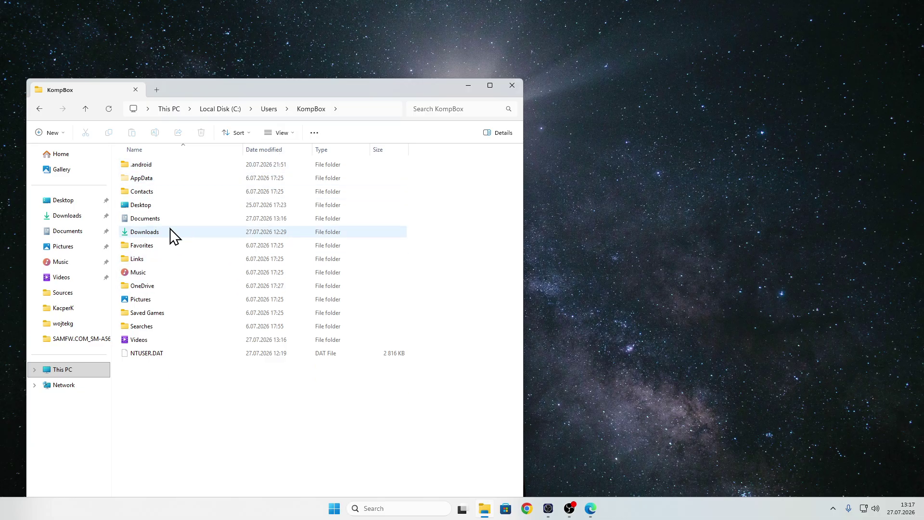
pyautogui.click(159, 183)
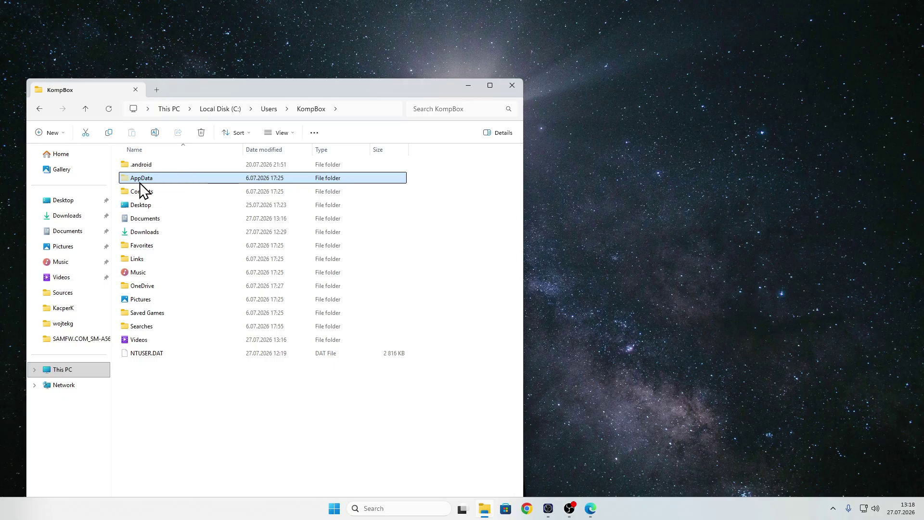
pyautogui.click(263, 435)
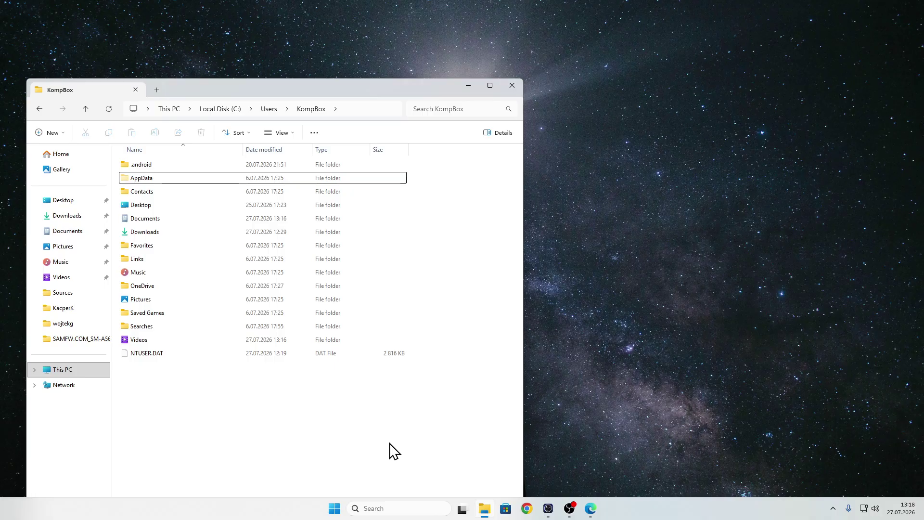
# - Open File Explorer Options from the system search and apply the "Show hidden files, folders and drives" setting
pyautogui.click(403, 509)
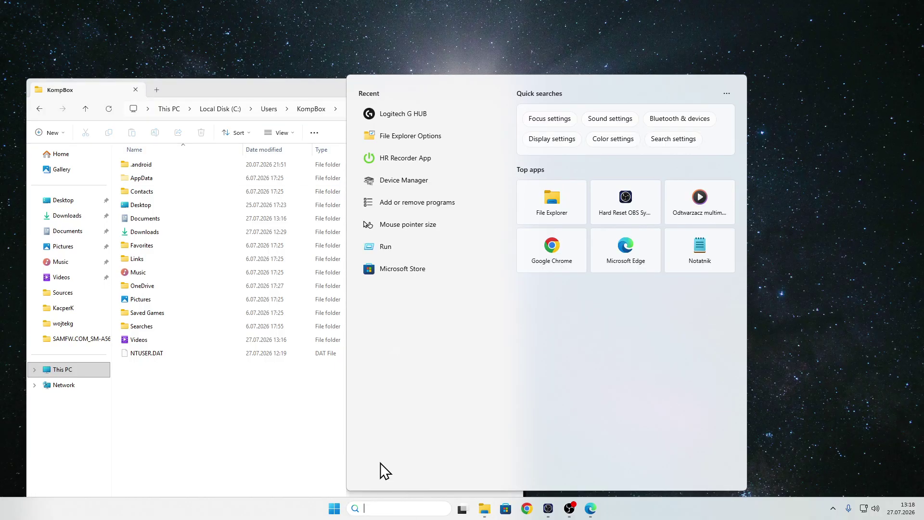
pyautogui.write('fo')
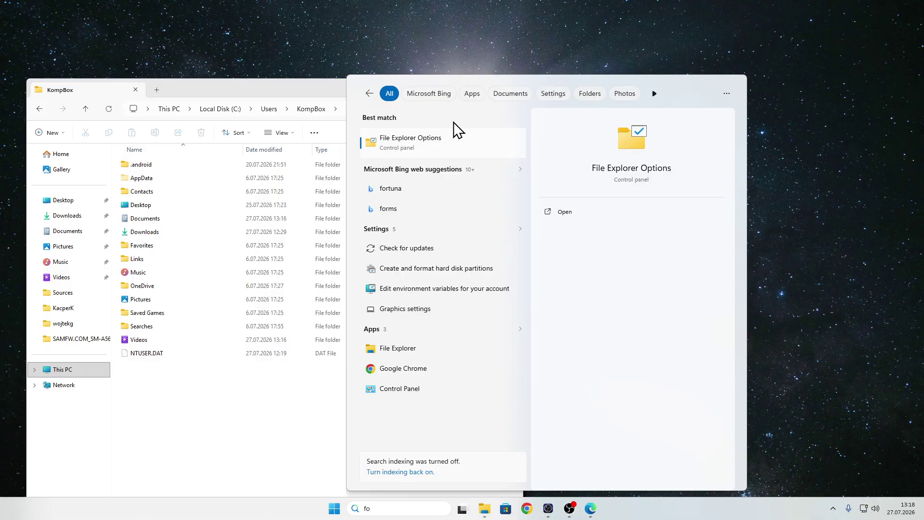
pyautogui.click(423, 145)
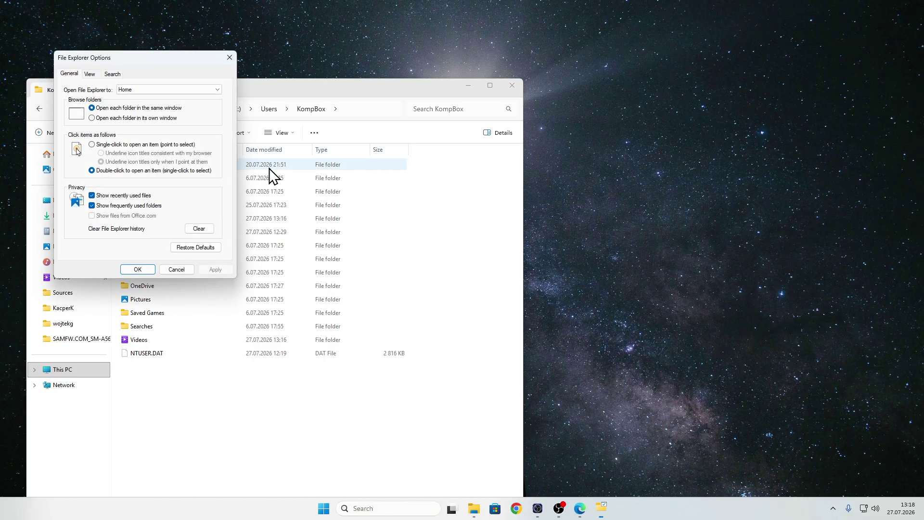
pyautogui.click(90, 75)
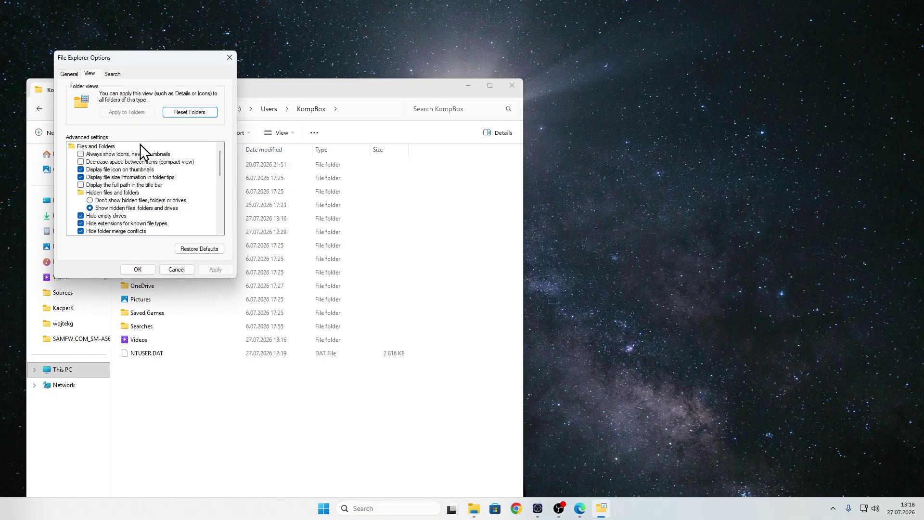
pyautogui.click(103, 209)
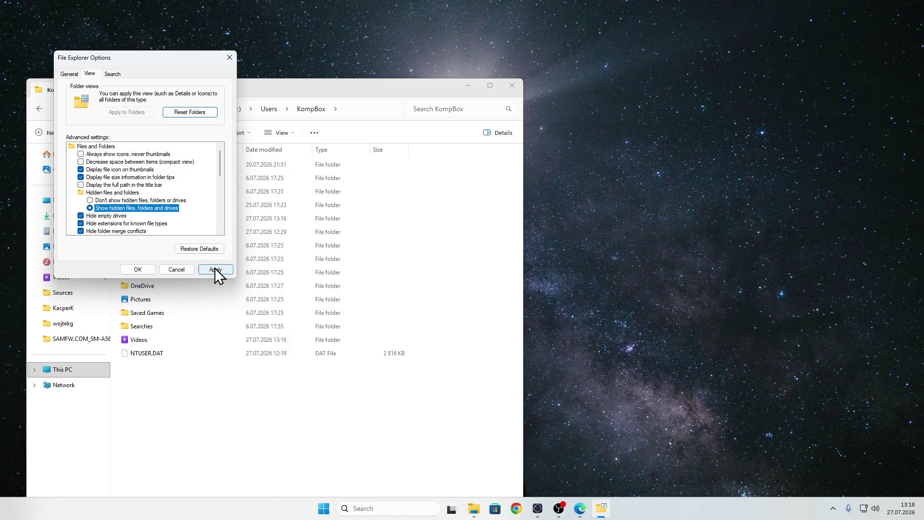
pyautogui.click(143, 271)
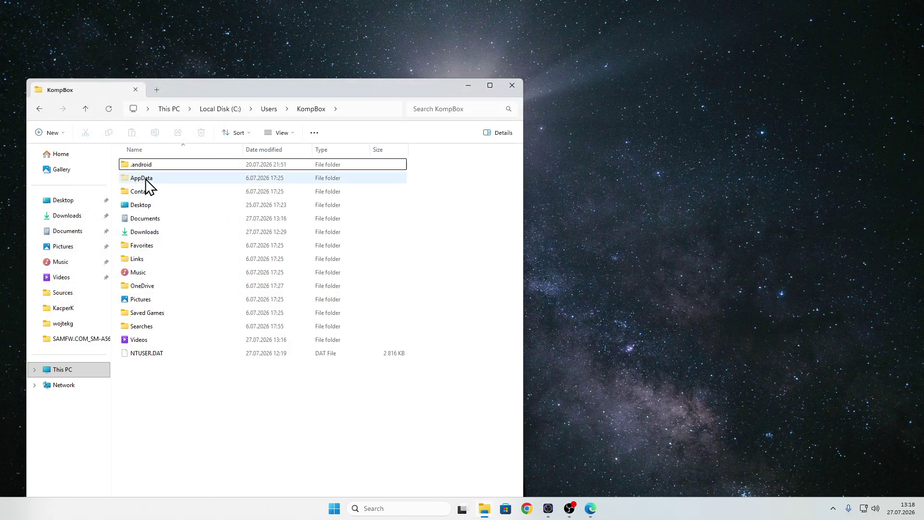
# - Open the LGHUB folder inside AppData\Local of the user's profile folder
pyautogui.doubleClick(142, 178)
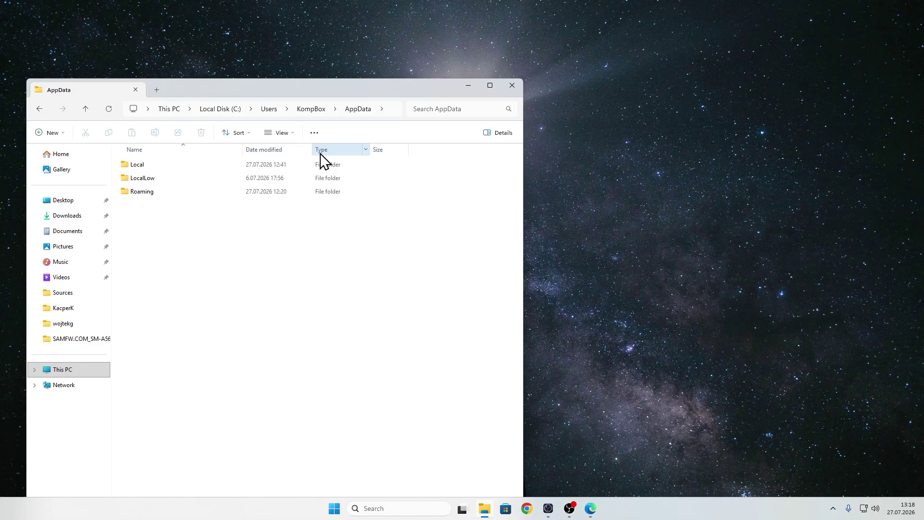
pyautogui.doubleClick(194, 168)
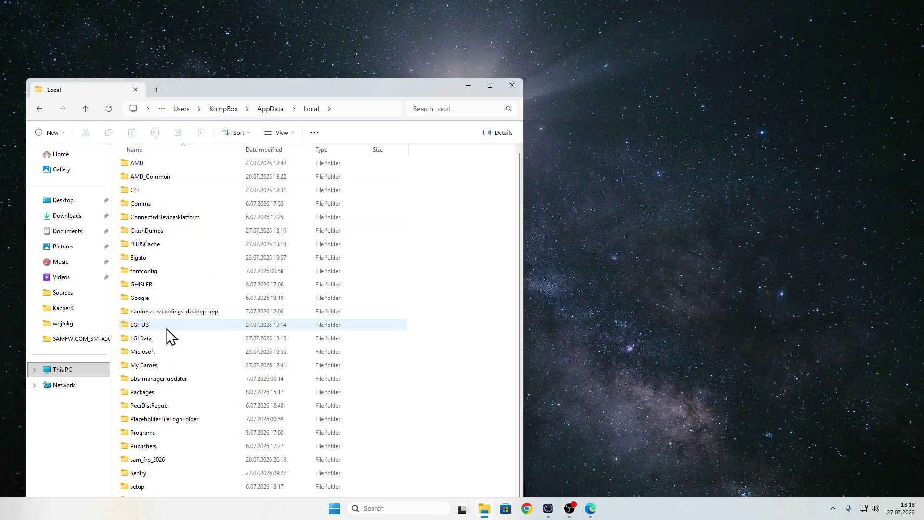
pyautogui.doubleClick(152, 329)
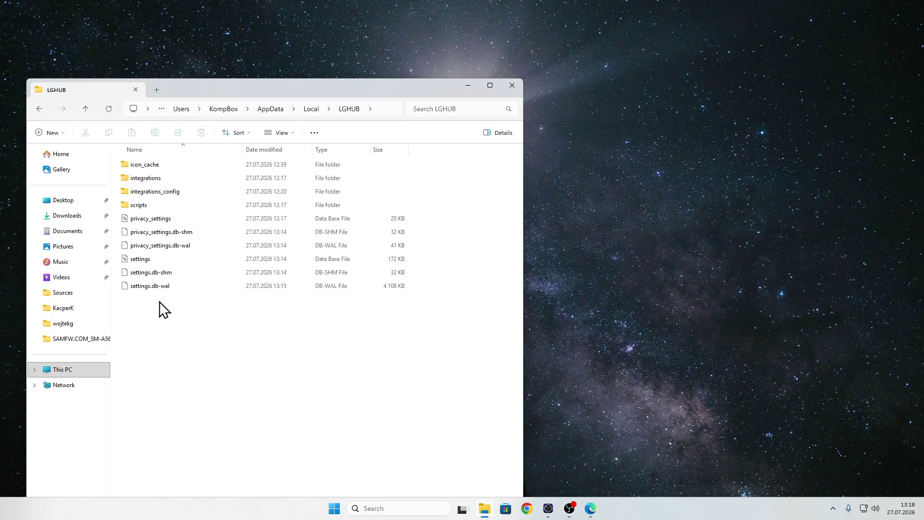
# - Copy all the privacy_settings and settings database files in the LGHUB folder, including their db-shm and db-wal files
pyautogui.moveTo(435, 215); pyautogui.dragTo(363, 309)
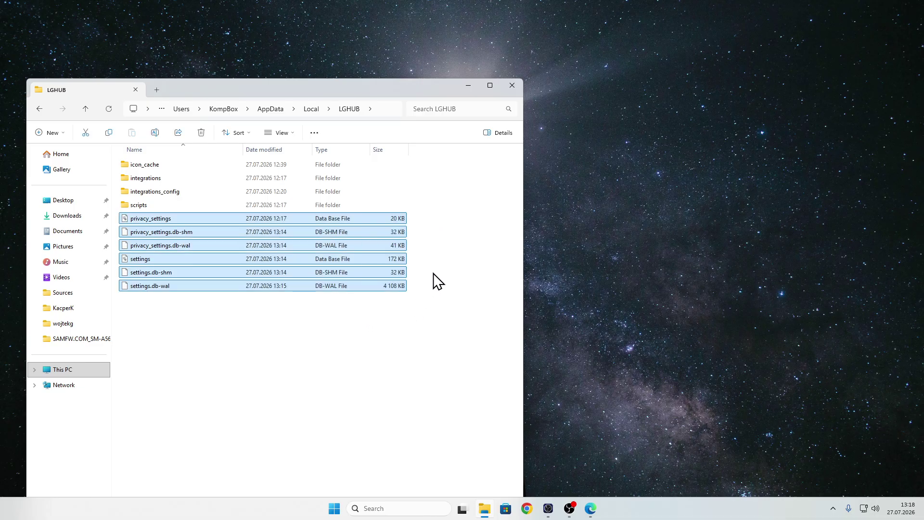
pyautogui.rightClick(327, 223)
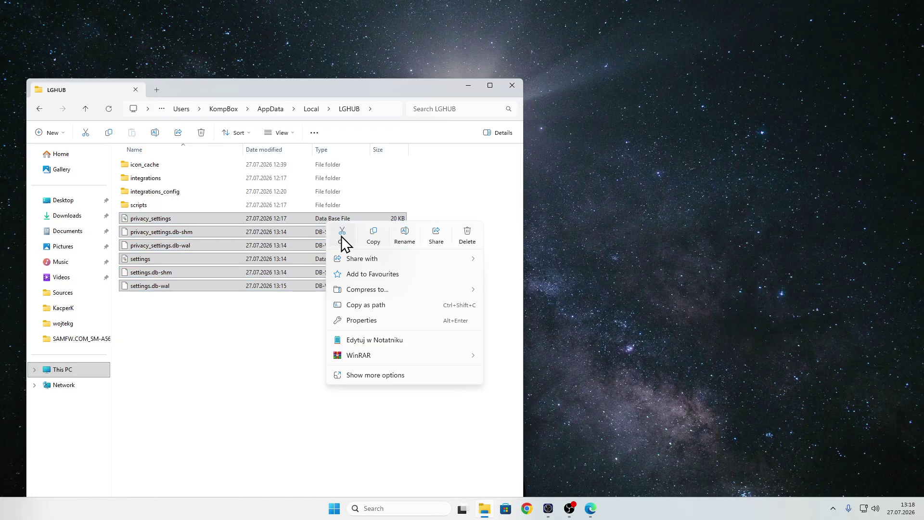
pyautogui.click(380, 241)
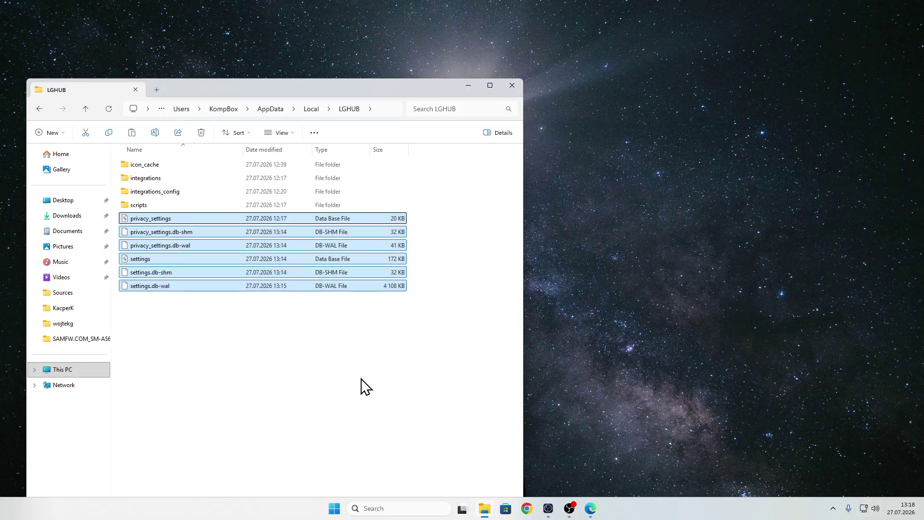
pyautogui.click(235, 397)
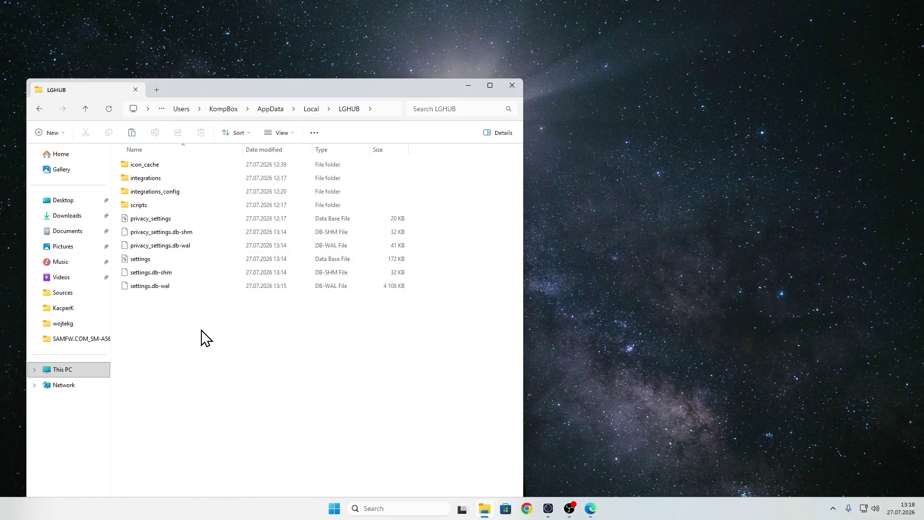
# - Create a new folder named "settings" inside the LGHUB folder
pyautogui.rightClick(231, 339)
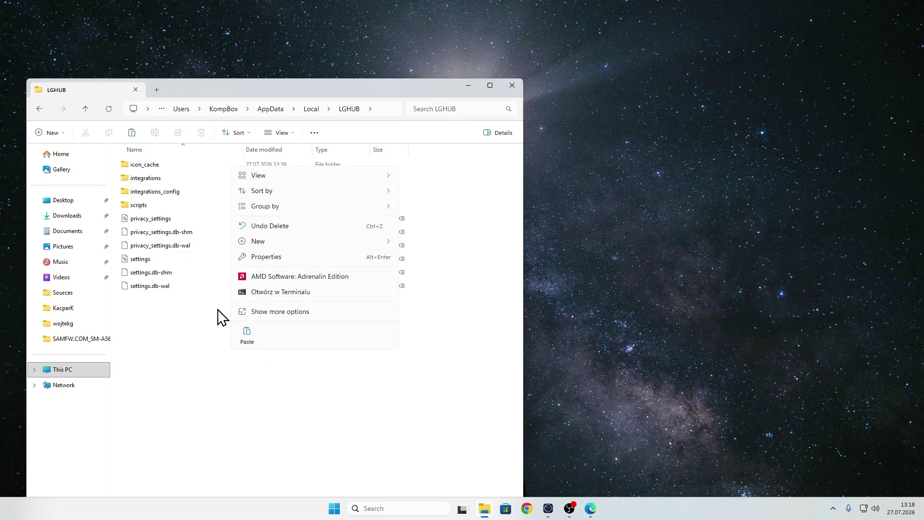
pyautogui.moveTo(283, 239)
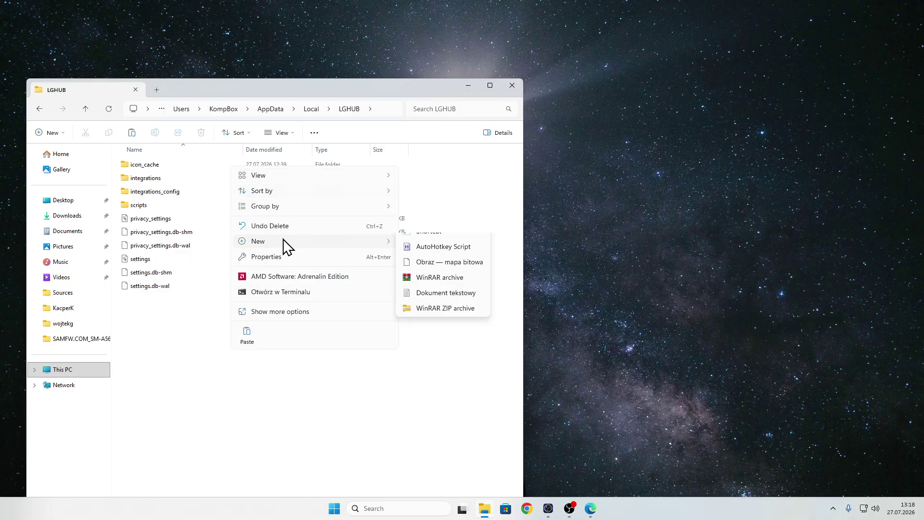
pyautogui.click(423, 244)
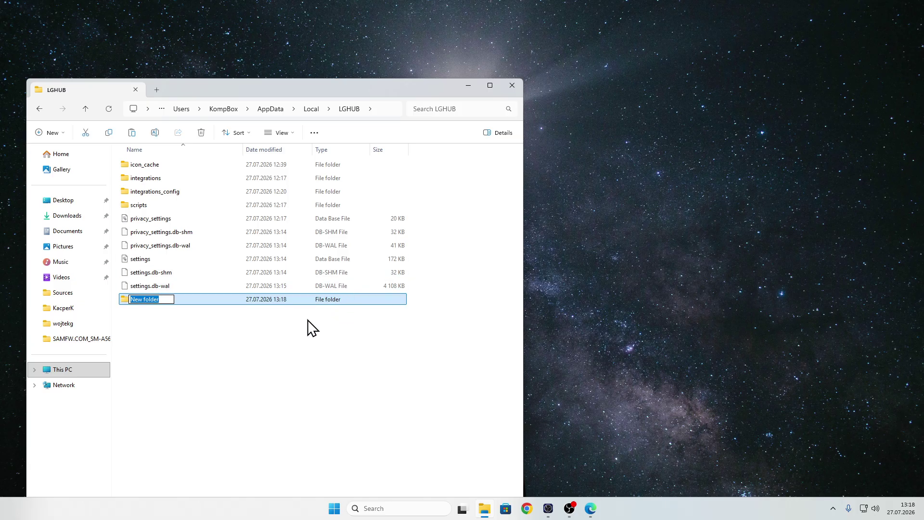
pyautogui.write('settings')
pyautogui.press('Return')
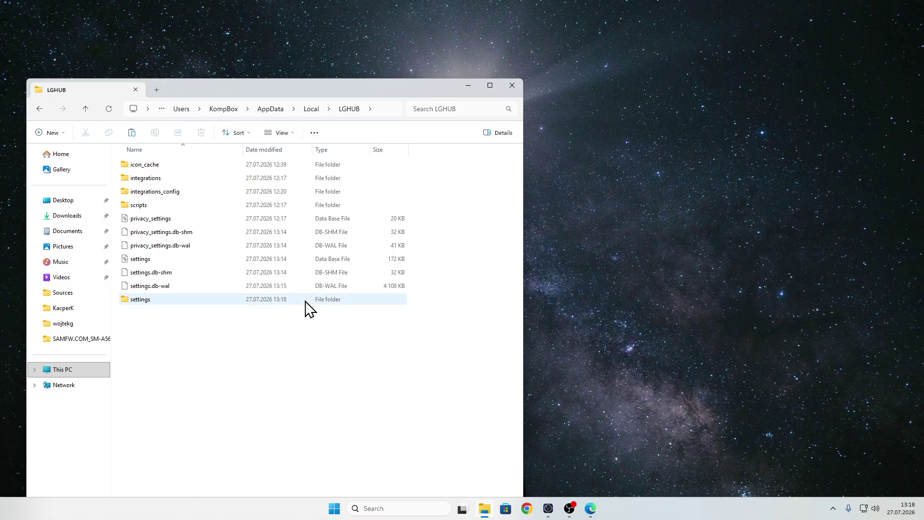
# - Paste the copied database files into the new settings folder and return to the LGHUB folder
pyautogui.doubleClick(290, 299)
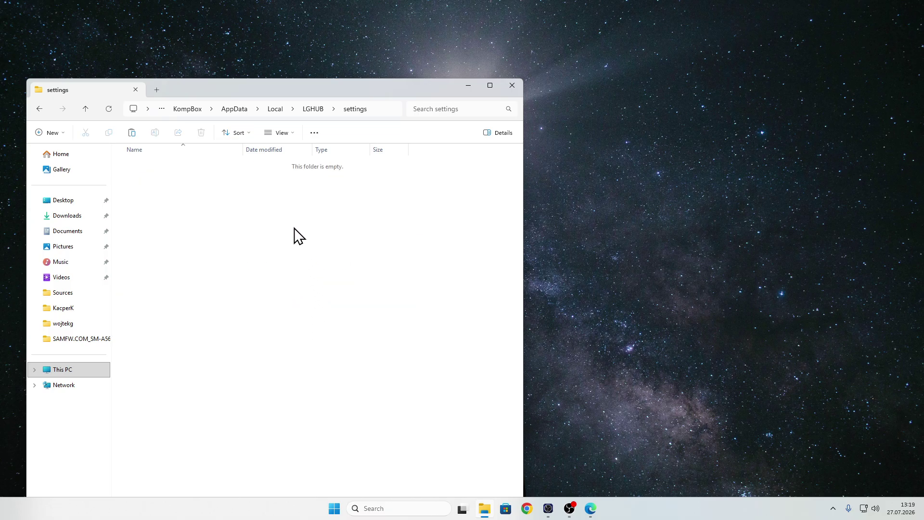
pyautogui.hotkey('ctrl', 'v')
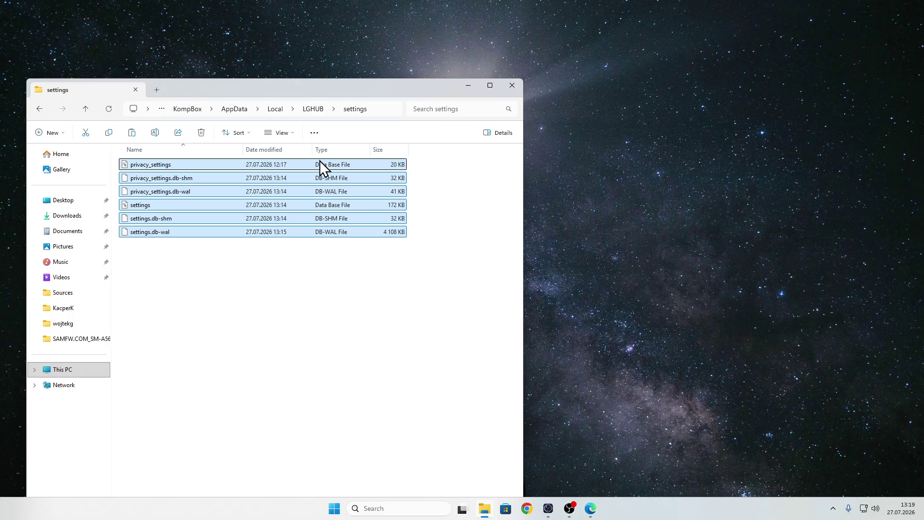
pyautogui.click(315, 111)
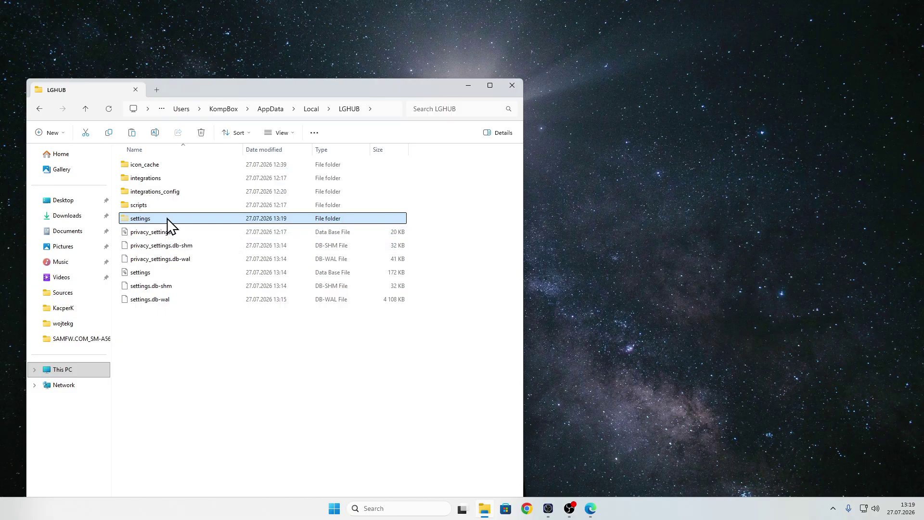
# - Move the cut settings folder from LGHUB into the Documents folder
pyautogui.click(70, 232)
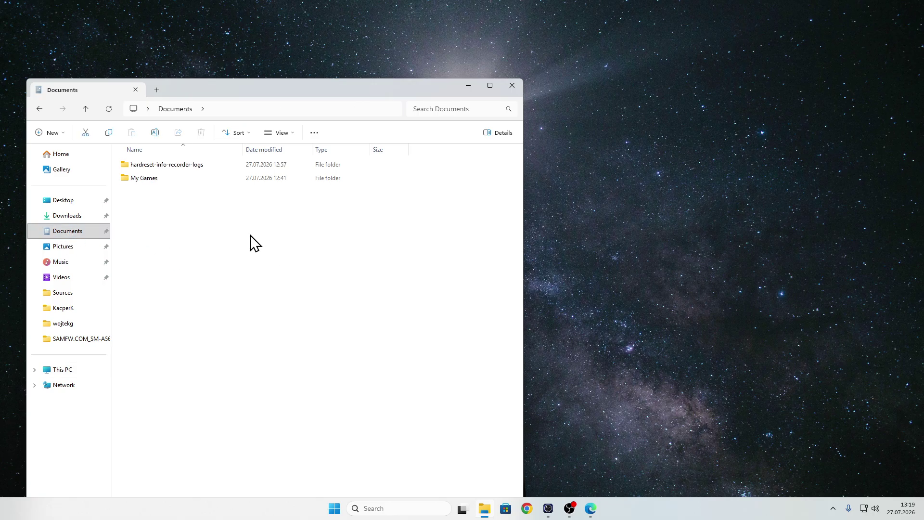
pyautogui.hotkey('ctrl', 'v')
pyautogui.click(178, 241)
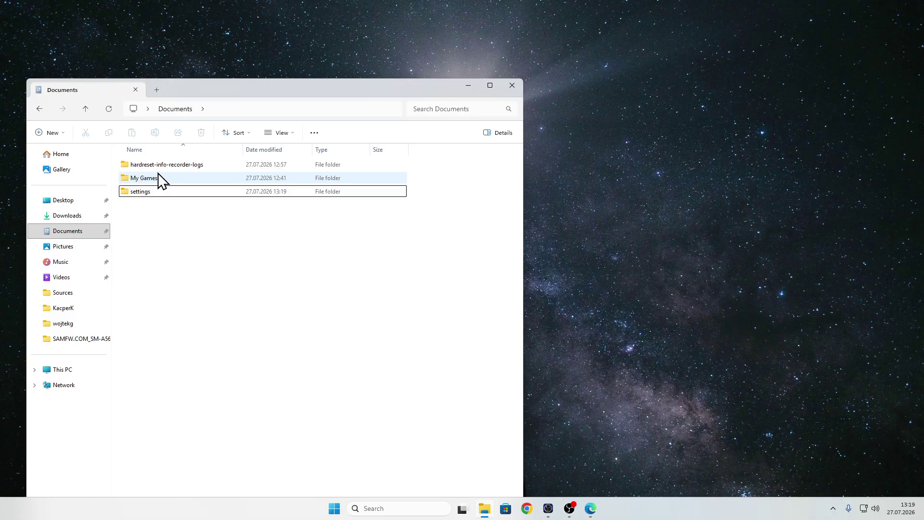
# - Delete all privacy_settings and settings database files from the LGHUB folder and close the file window
pyautogui.click(41, 108)
pyautogui.moveTo(258, 317); pyautogui.dragTo(220, 224)
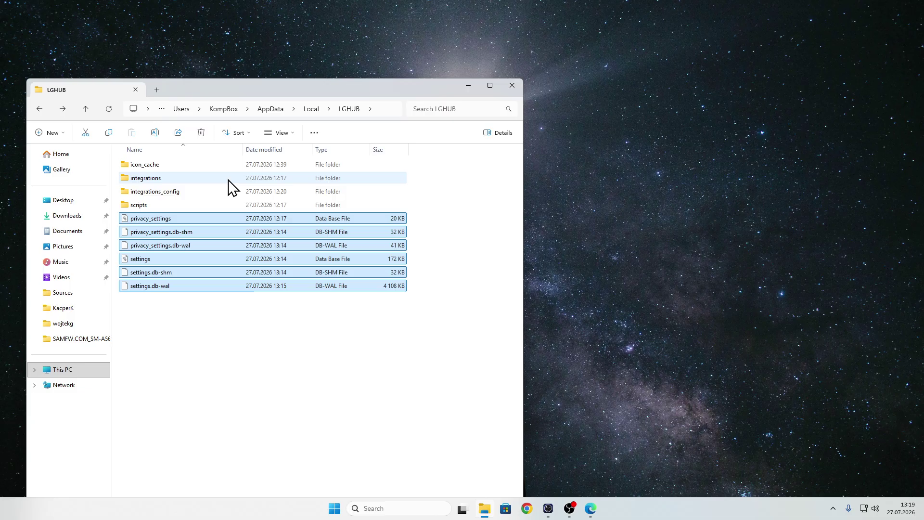
pyautogui.click(200, 133)
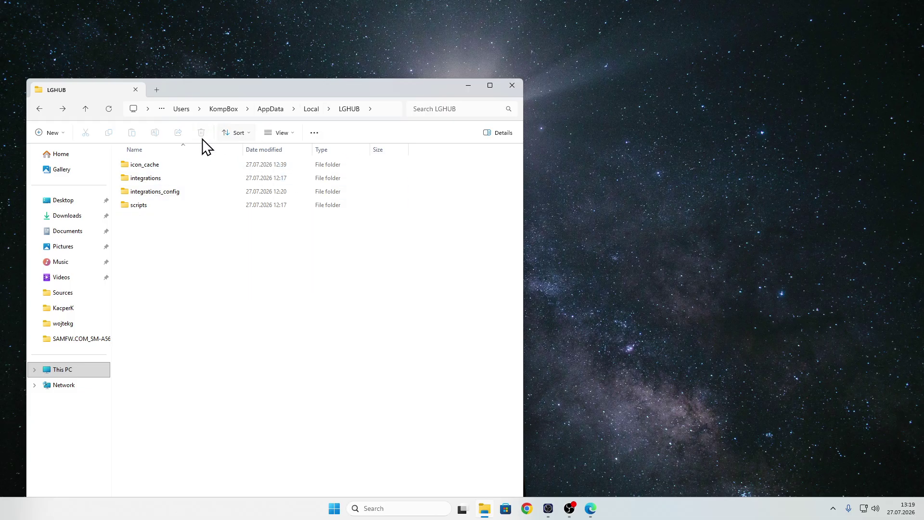
pyautogui.click(514, 90)
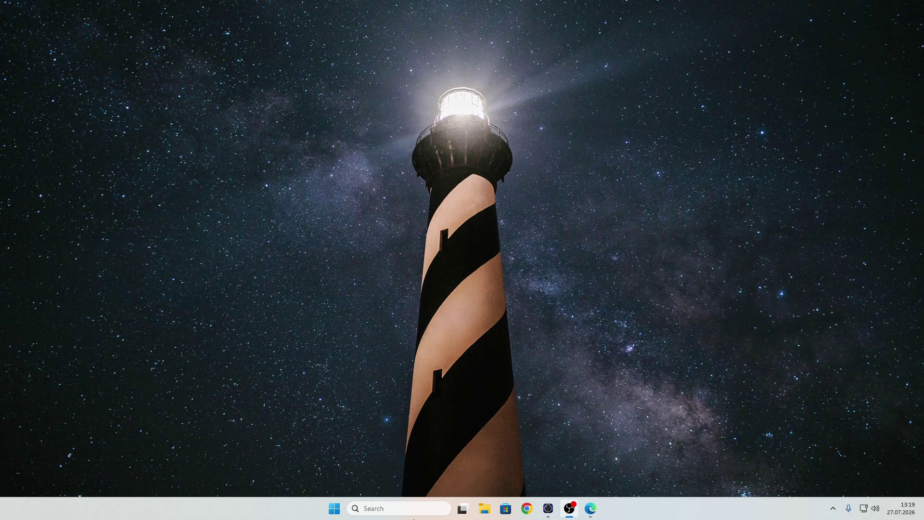
# - Find Logitech G HUB through the Windows search and launch it
pyautogui.click(412, 506)
pyautogui.write('g')
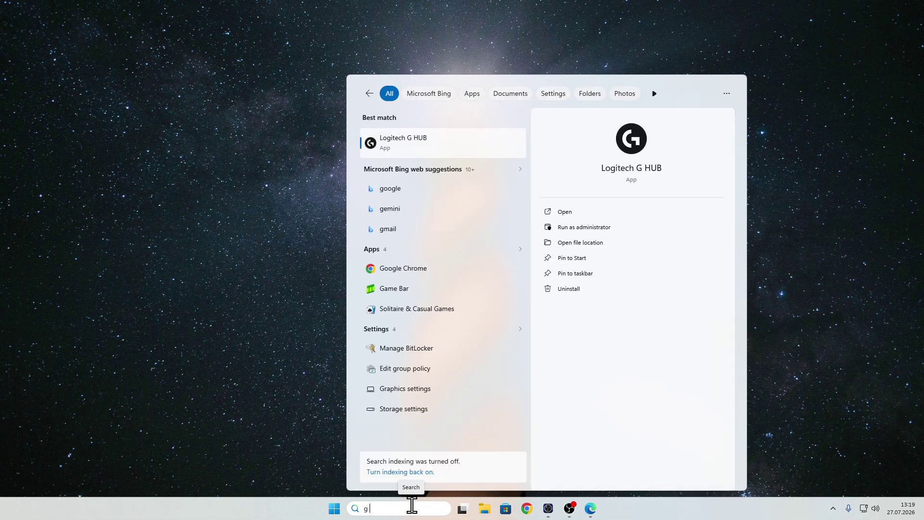
pyautogui.press('Return')
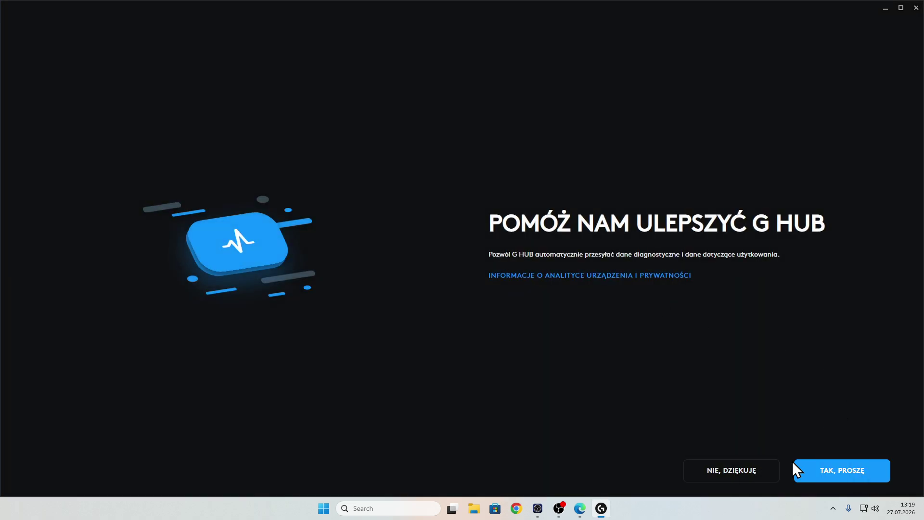
# - Agree to share diagnostic data, skip the introduction tour, and confirm the marketing page without opting in
pyautogui.click(806, 478)
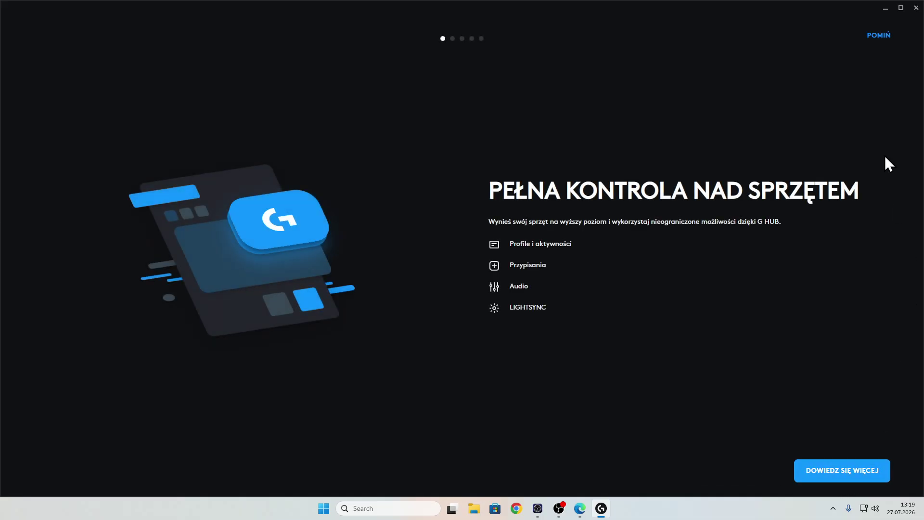
pyautogui.click(879, 37)
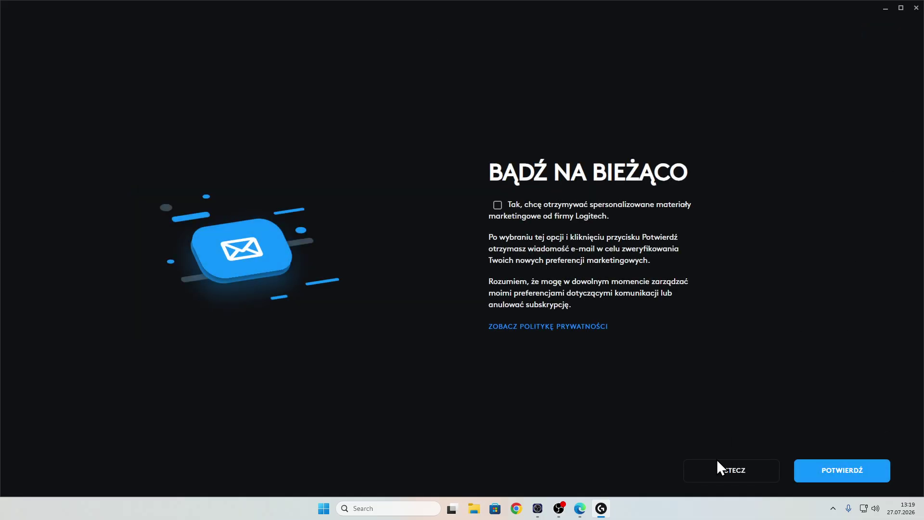
pyautogui.click(840, 473)
# - Check the available profiles in G HUB's profile list and close the G HUB window
pyautogui.click(788, 36)
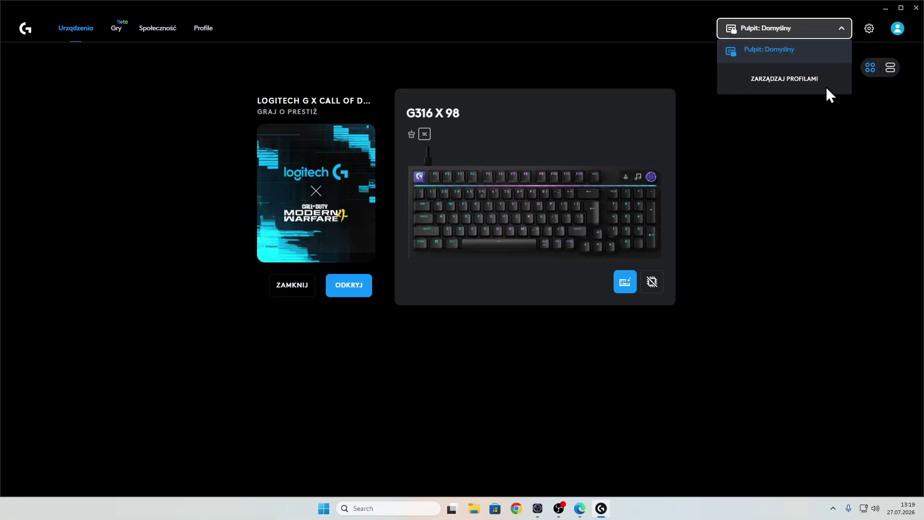
pyautogui.click(779, 32)
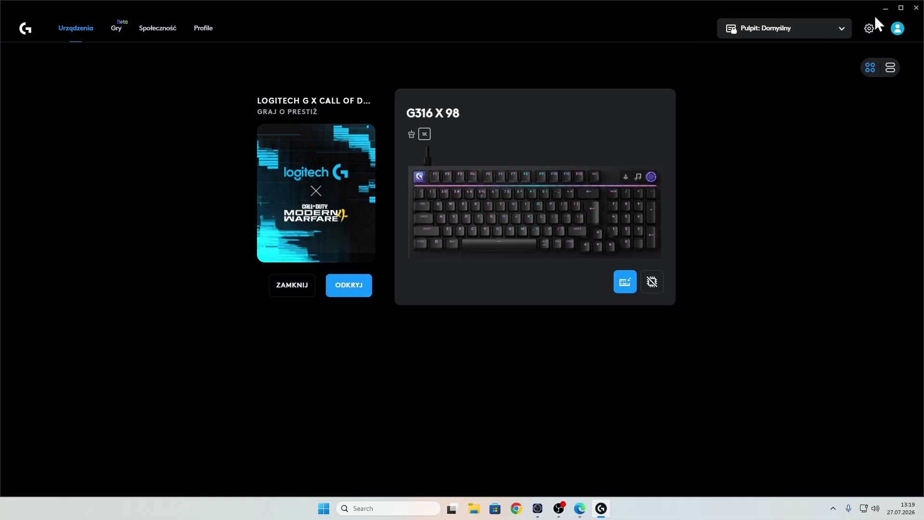
pyautogui.click(917, 13)
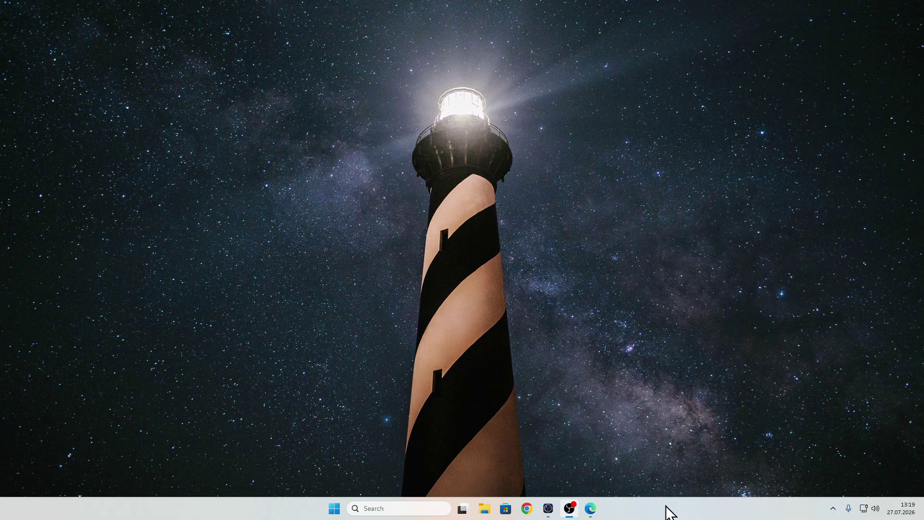
# - Open Task Manager and end the LGHUB Agent background process
pyautogui.rightClick(652, 514)
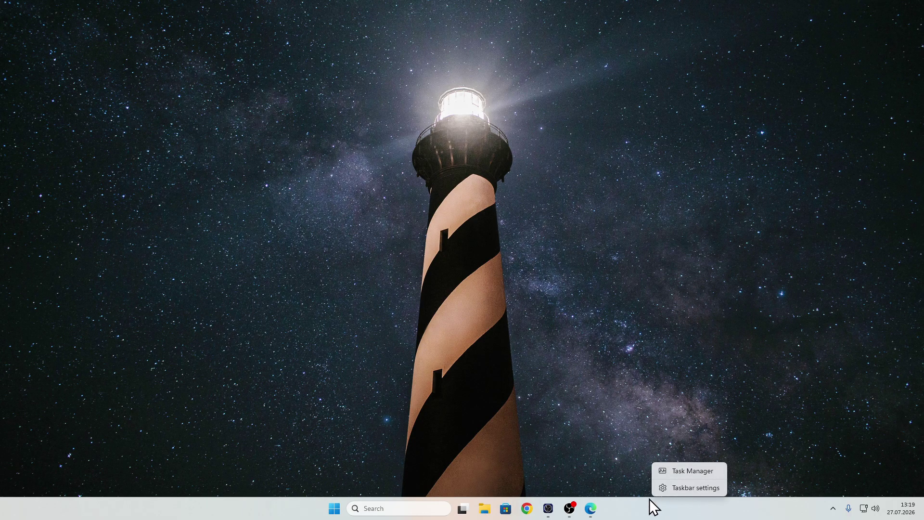
pyautogui.click(693, 469)
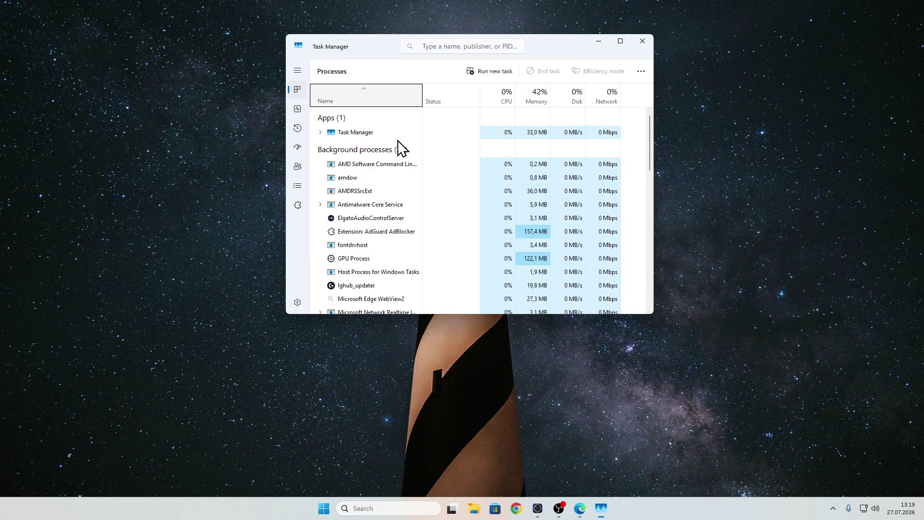
pyautogui.scroll(-1, 370, 215)
pyautogui.scroll(1, 374, 223)
pyautogui.rightClick(361, 256)
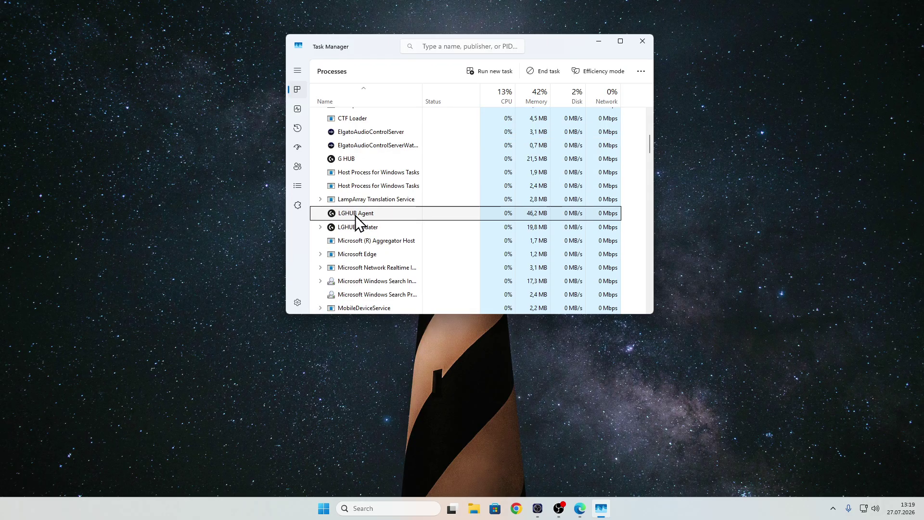
pyautogui.scroll(-2, 355, 215)
pyautogui.scroll(1, 357, 216)
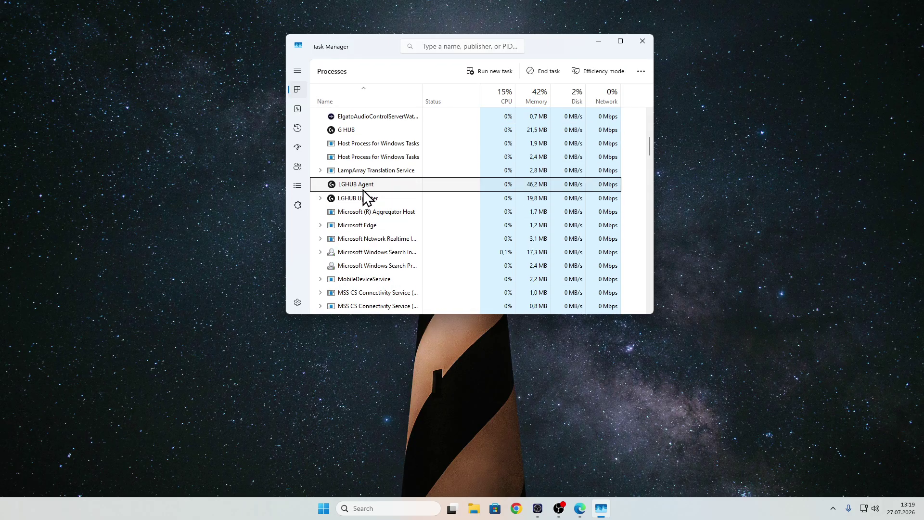
pyautogui.rightClick(363, 184)
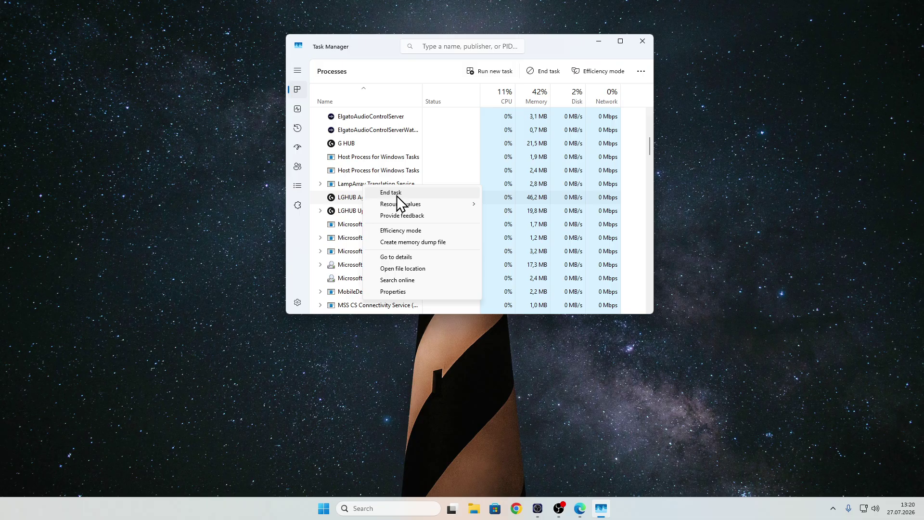
pyautogui.click(396, 194)
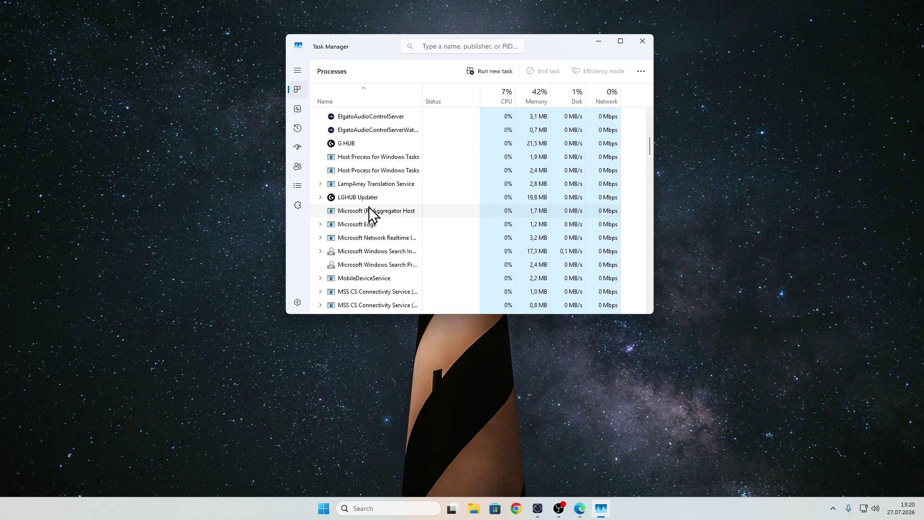
# - End the LGHUB Updater and G HUB processes, check for remaining ones, and close Task Manager
pyautogui.rightClick(370, 198)
pyautogui.click(414, 220)
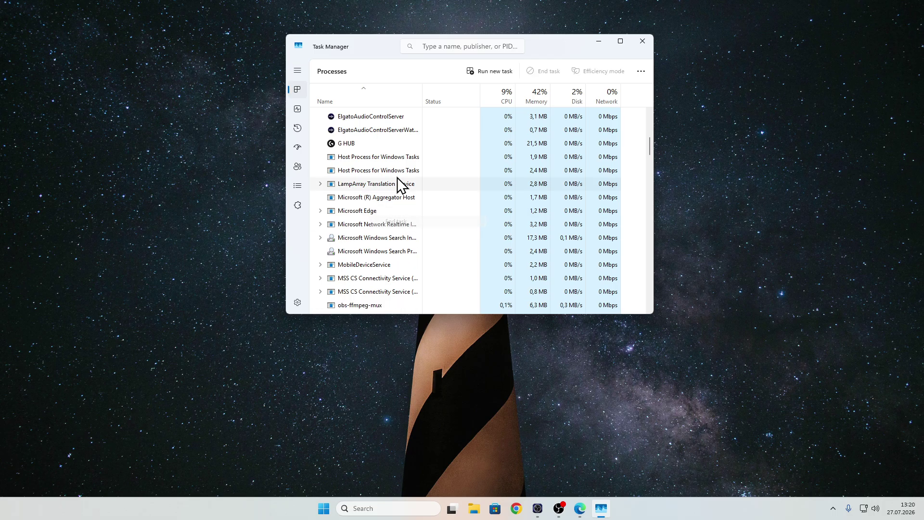
pyautogui.rightClick(390, 156)
pyautogui.click(423, 150)
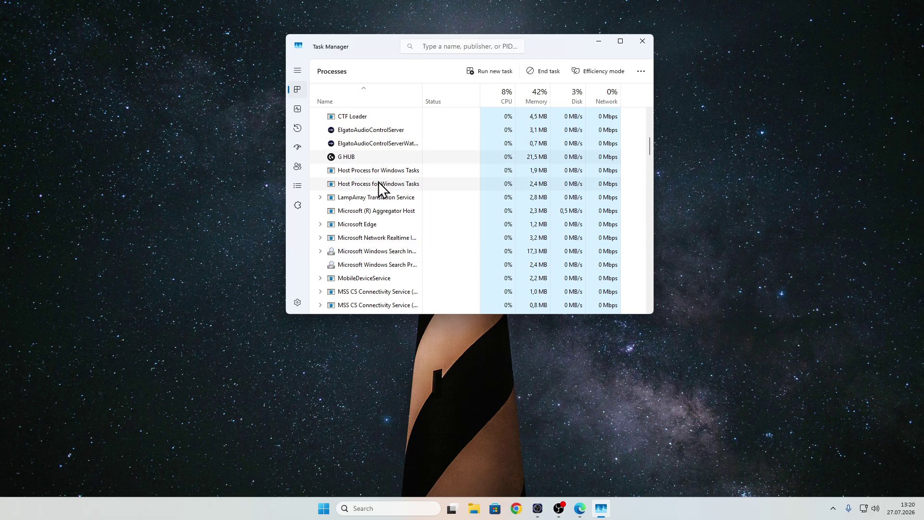
pyautogui.scroll(-5, 378, 188)
pyautogui.scroll(10, 393, 213)
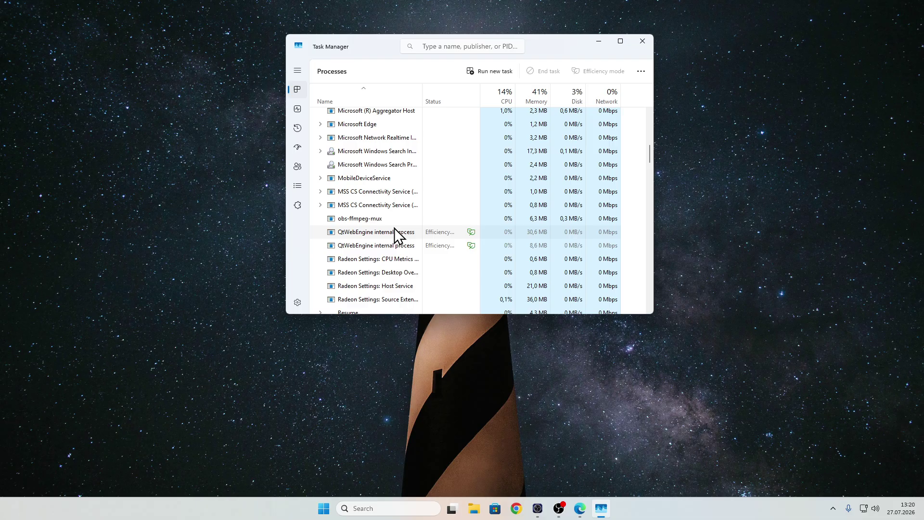
pyautogui.scroll(3, 395, 284)
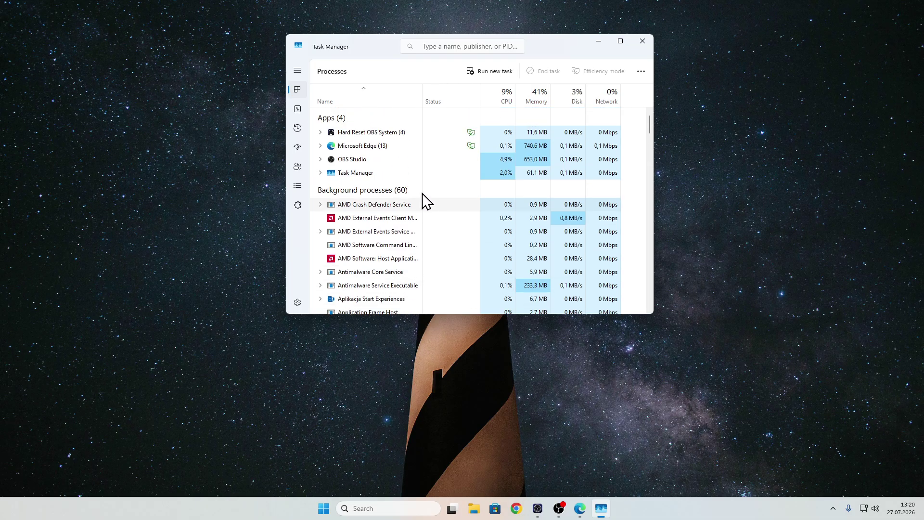
pyautogui.click(643, 41)
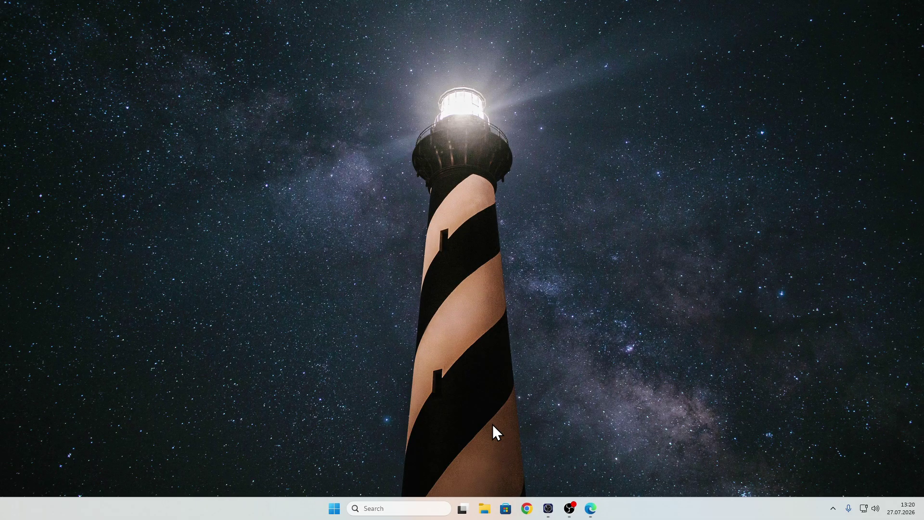
# - Copy all the privacy_settings and settings database files from the settings folder in Documents
pyautogui.click(485, 508)
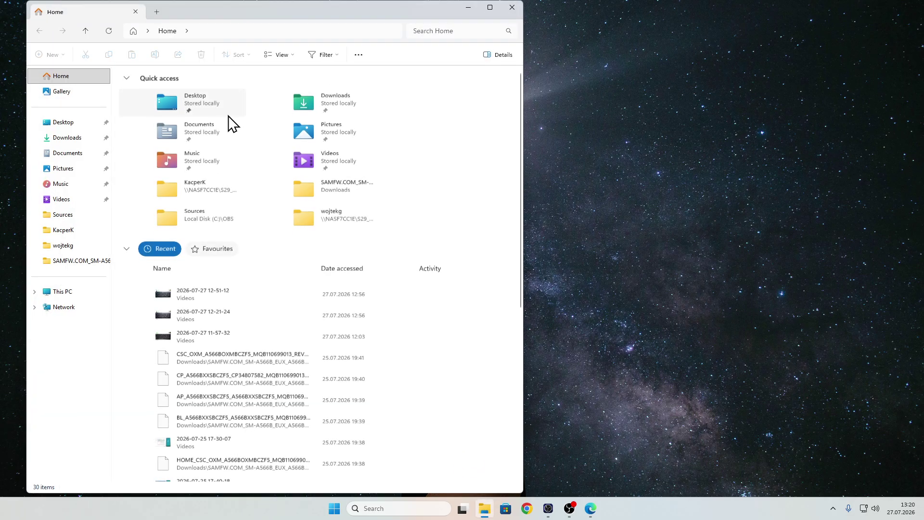
pyautogui.click(68, 153)
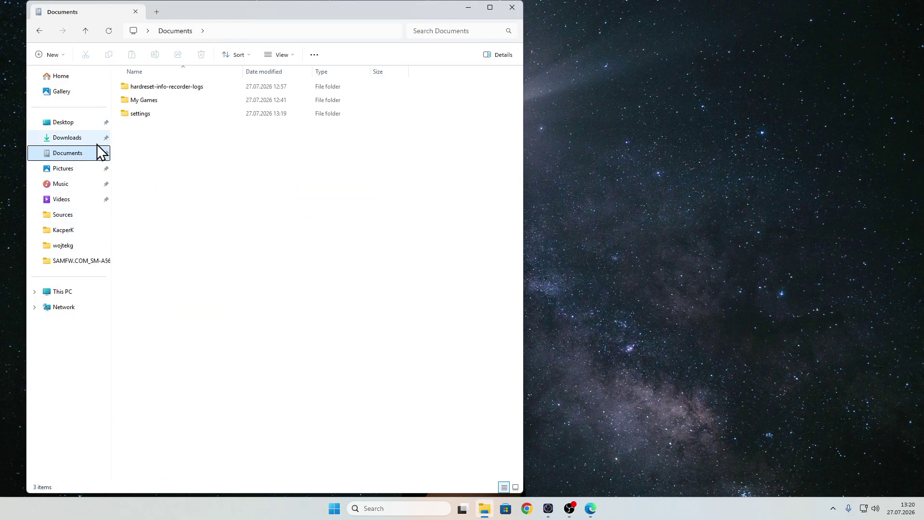
pyautogui.doubleClick(163, 119)
pyautogui.moveTo(249, 216); pyautogui.dragTo(190, 81)
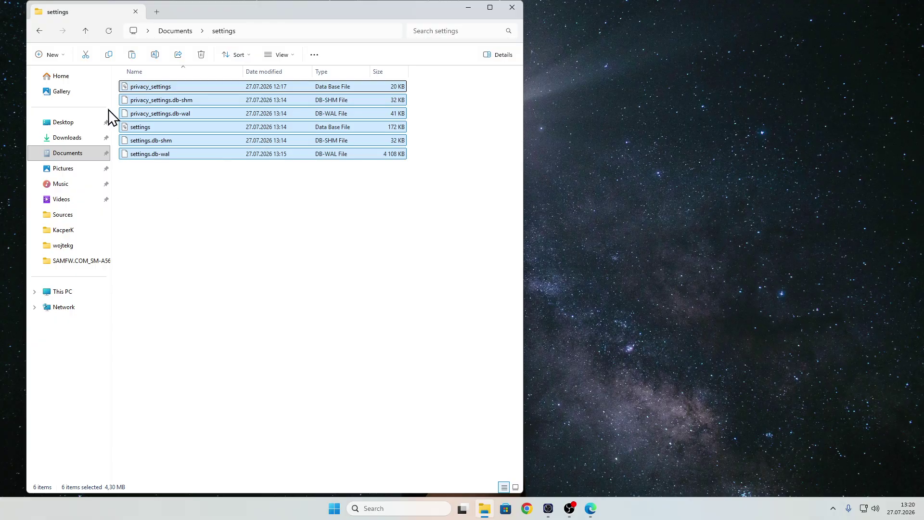
# - Open the AppData folder of the user's profile under Users on Local Disk (C:)
pyautogui.click(38, 30)
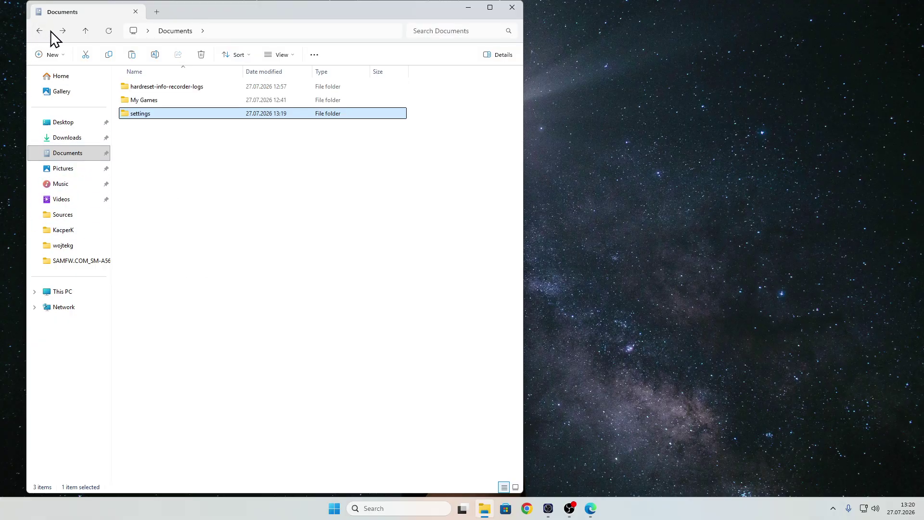
pyautogui.click(39, 31)
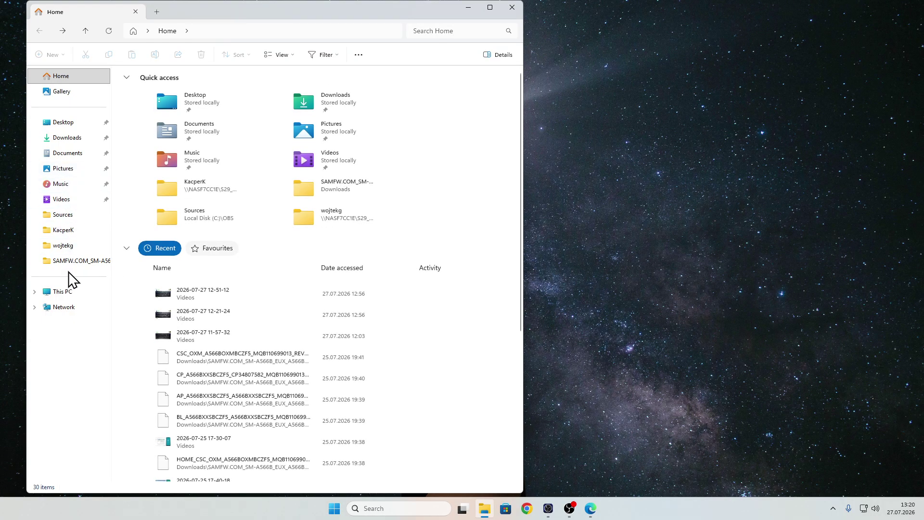
pyautogui.click(66, 291)
pyautogui.click(164, 94)
pyautogui.doubleClick(163, 94)
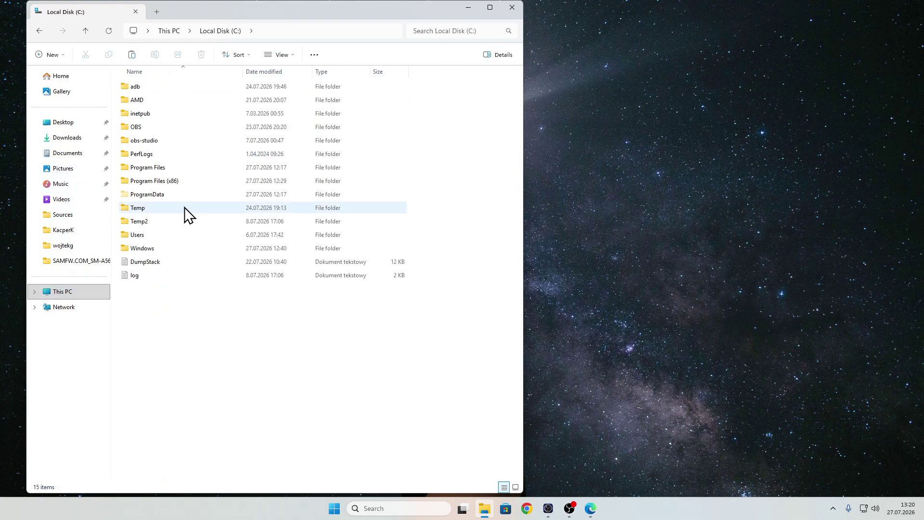
pyautogui.click(149, 234)
pyautogui.doubleClick(149, 235)
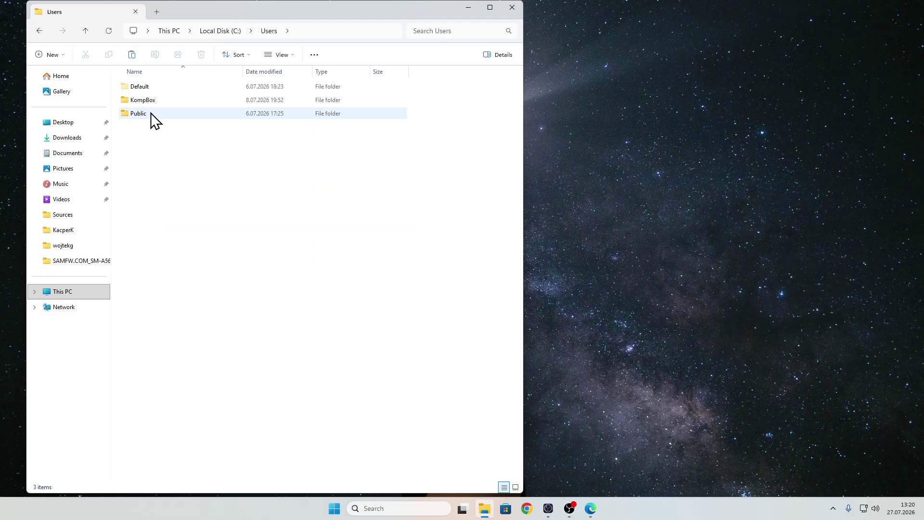
pyautogui.doubleClick(151, 101)
pyautogui.doubleClick(161, 102)
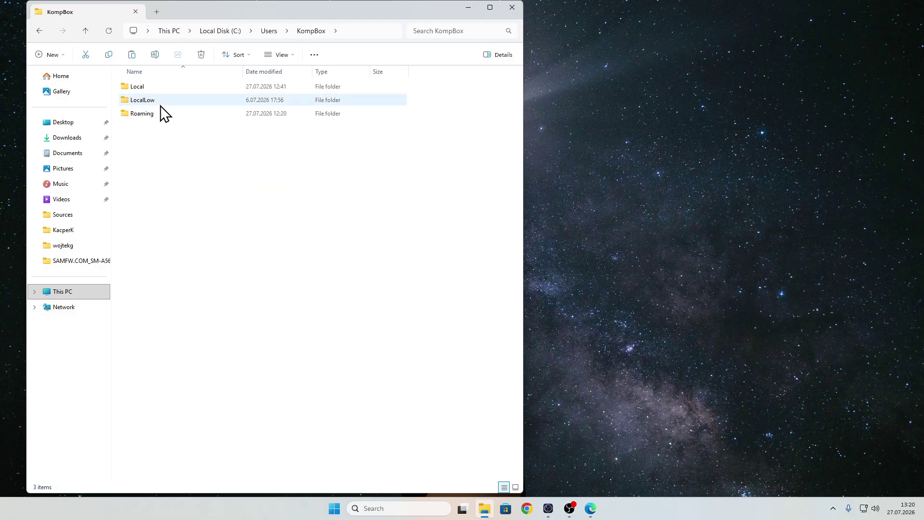
# - Paste the copied database files into Local\LGHUB, replacing the files with the same names
pyautogui.doubleClick(161, 87)
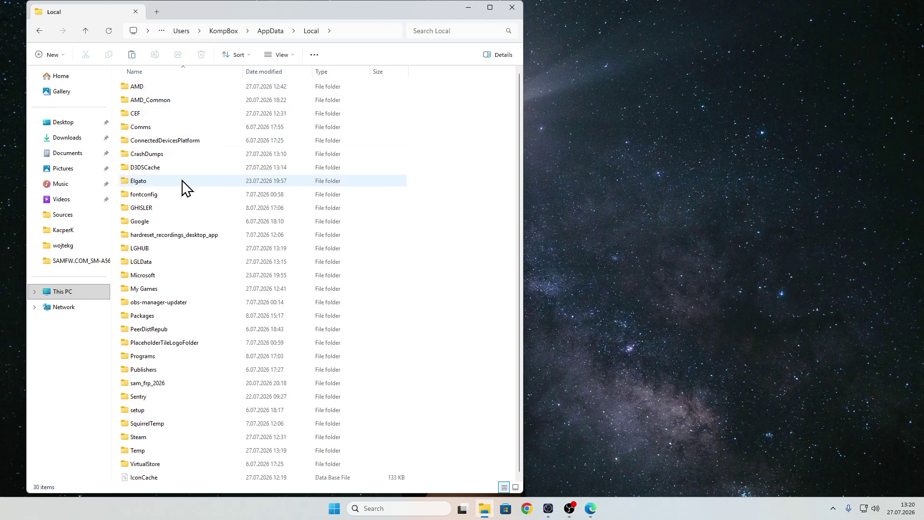
pyautogui.doubleClick(168, 251)
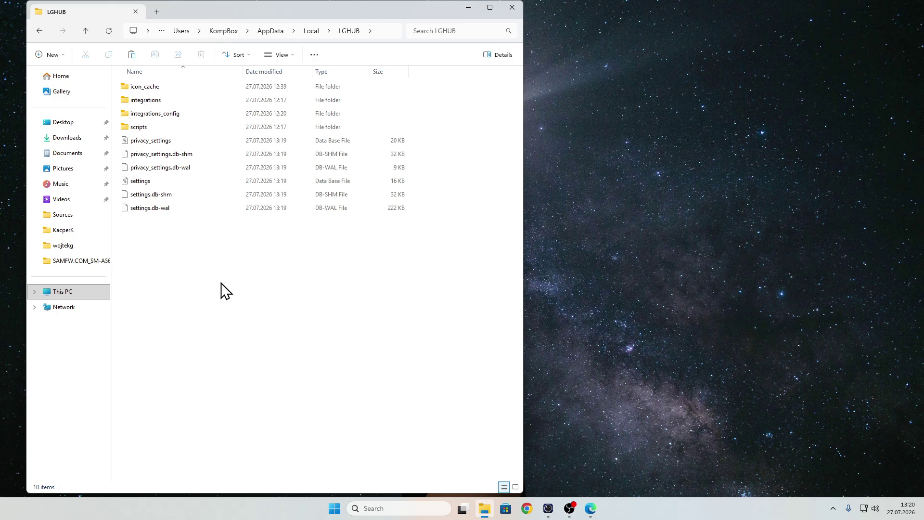
pyautogui.hotkey('ctrl', 'v')
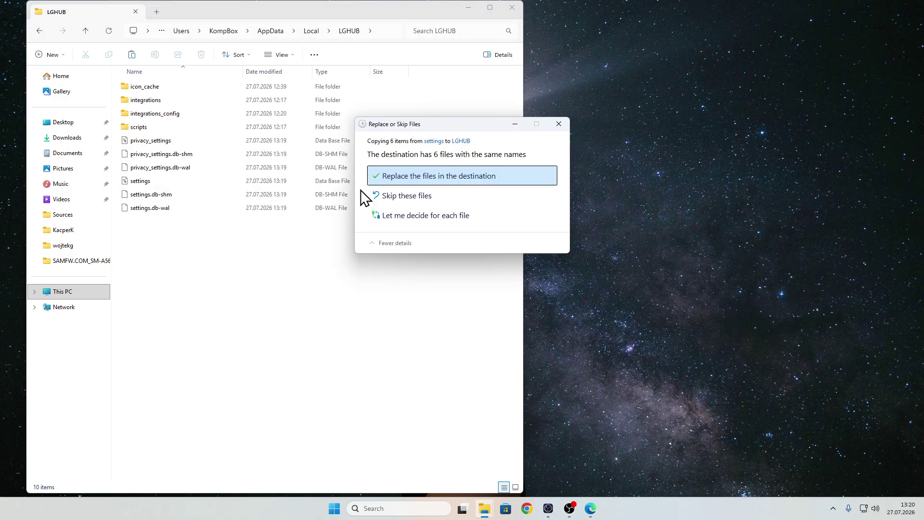
pyautogui.click(400, 179)
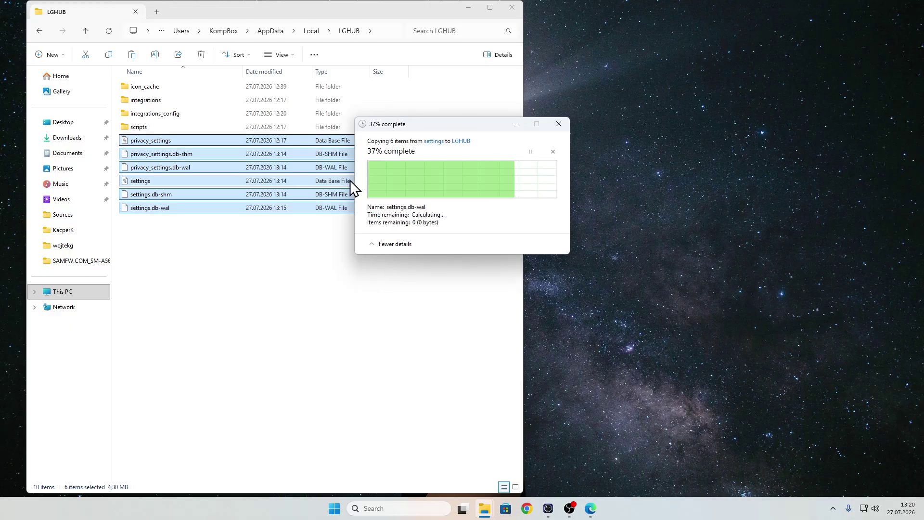
# - Close the LGHUB folder window and launch Logitech G HUB
pyautogui.click(511, 8)
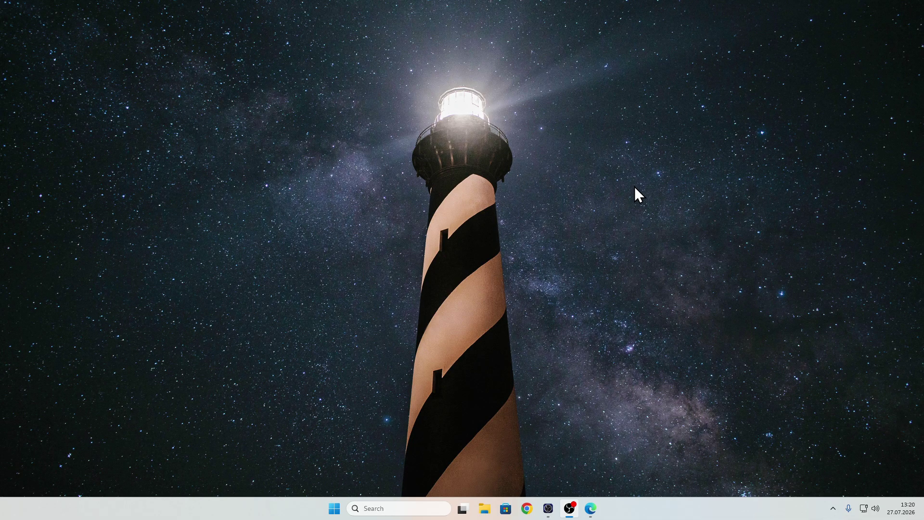
pyautogui.press('super')
pyautogui.write('g')
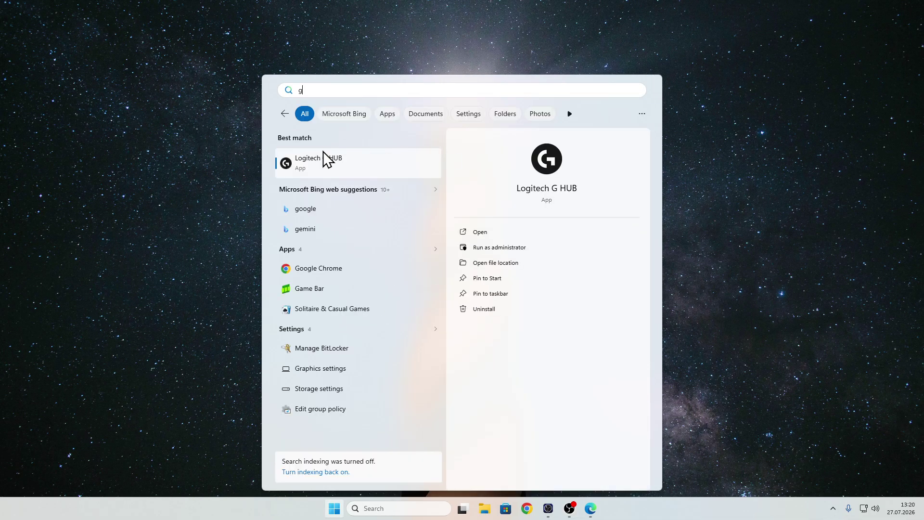
pyautogui.click(323, 154)
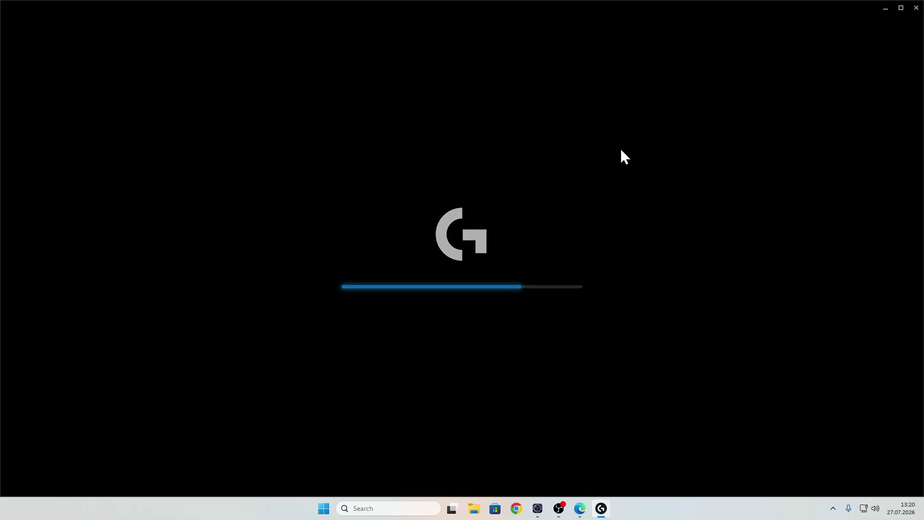
# - Check the list of available desktop and game profiles through to its end, and close it without switching profile
pyautogui.click(772, 28)
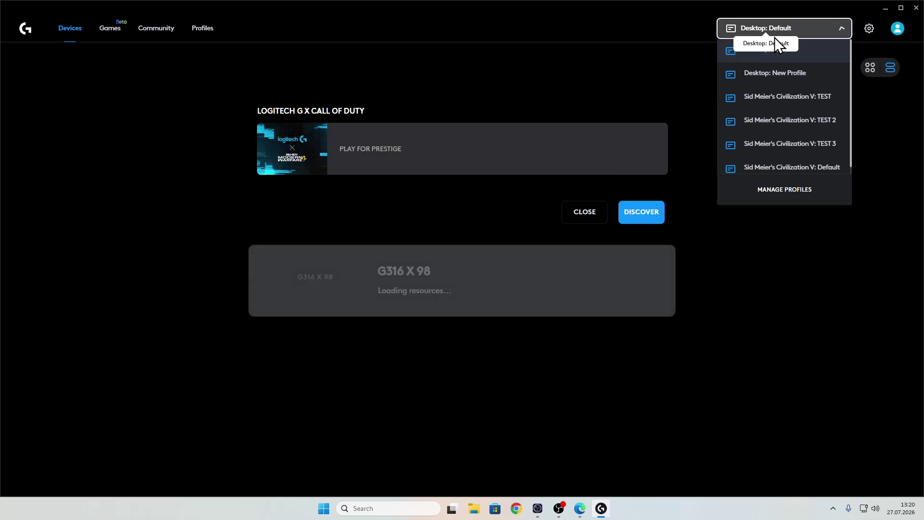
pyautogui.click(757, 32)
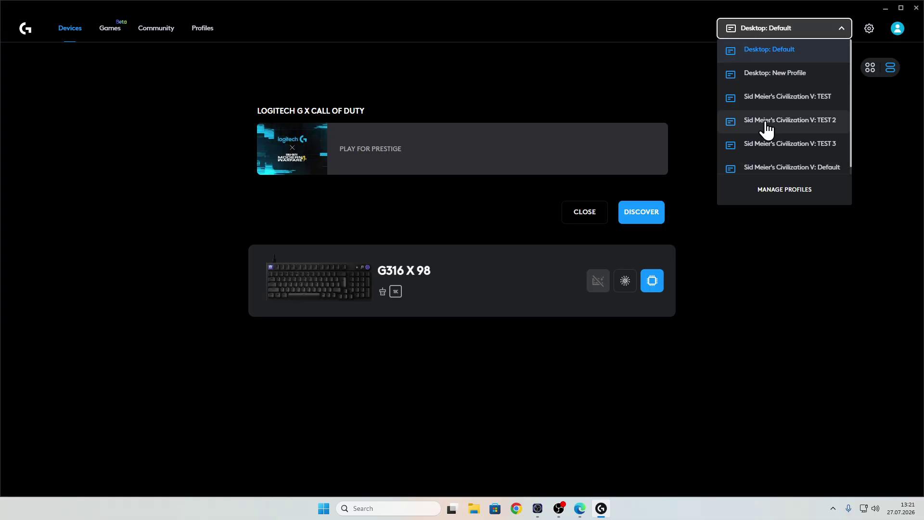
pyautogui.scroll(-1, 767, 117)
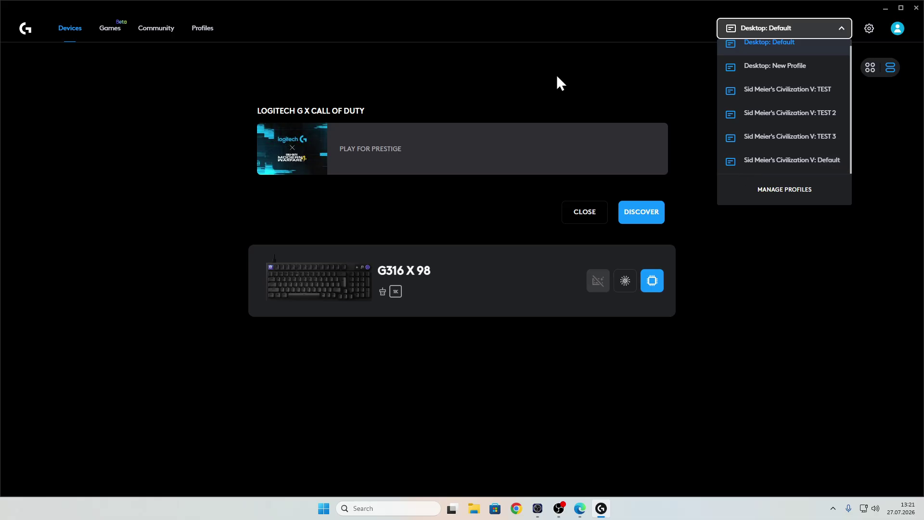
pyautogui.click(568, 63)
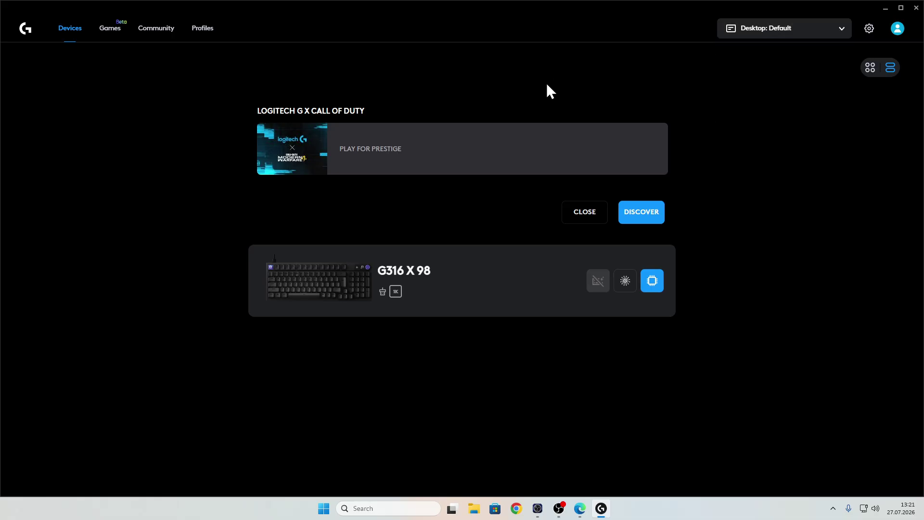